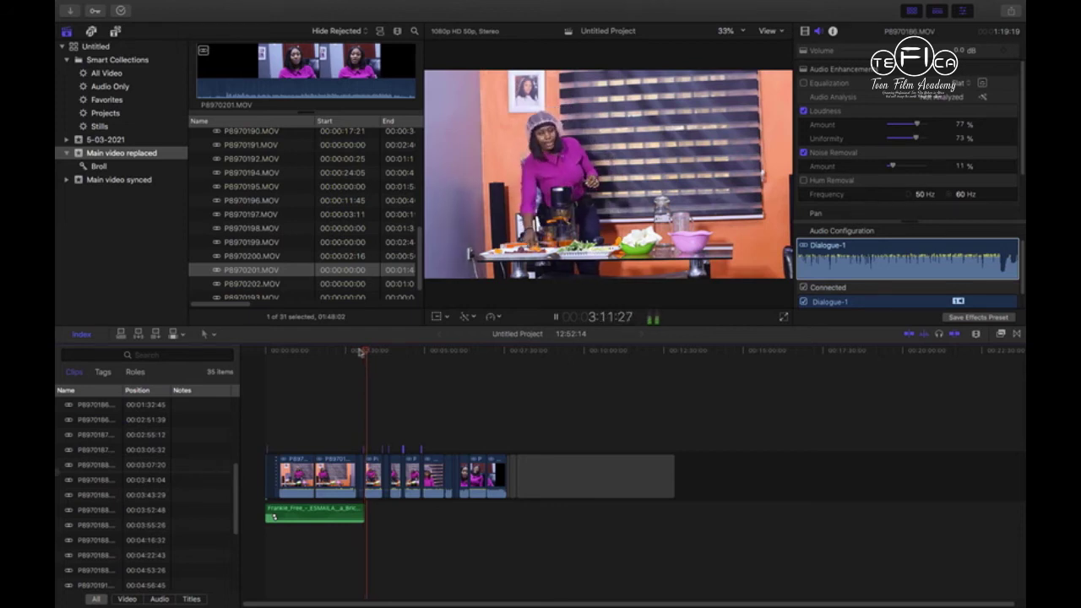
Option-drag a copy of the music clip to sit right after the original; the copy is deleted, then restored with undo.
left_click(376, 354)
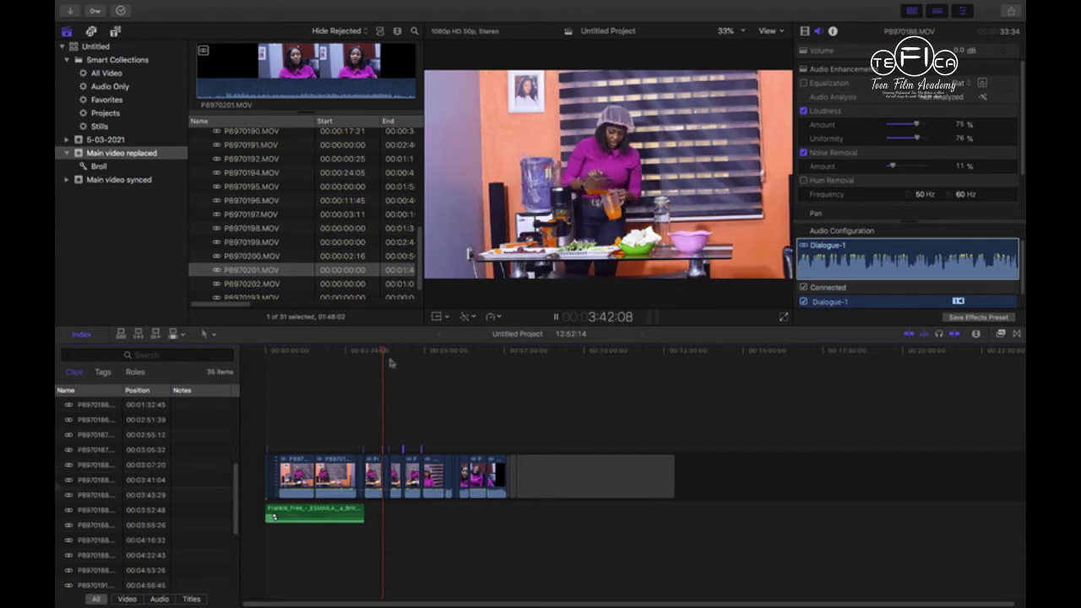
left_click_drag(303, 512, 401, 517)
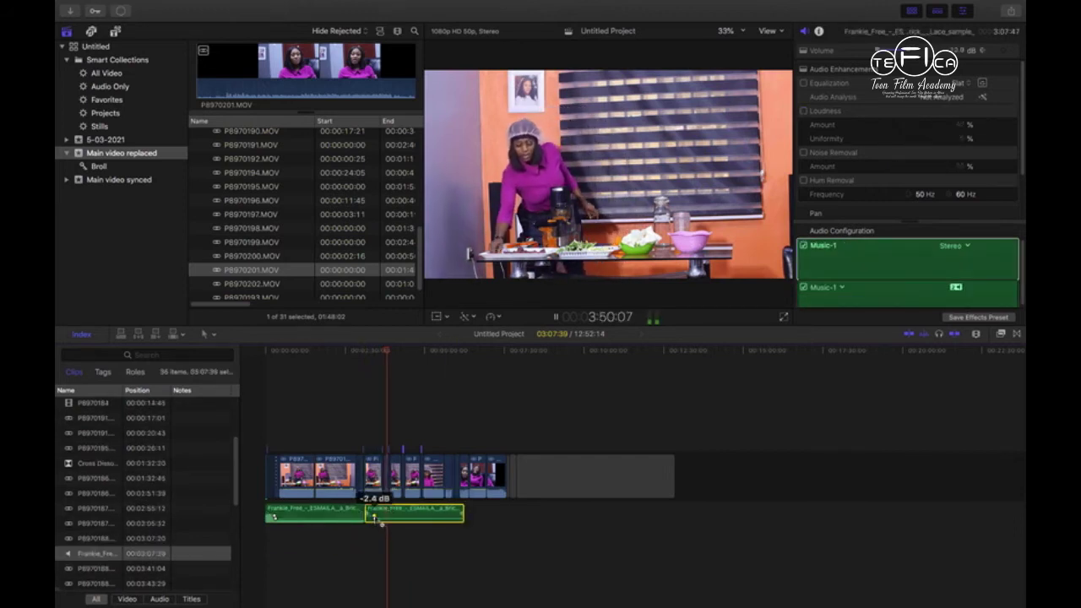
key("Delete")
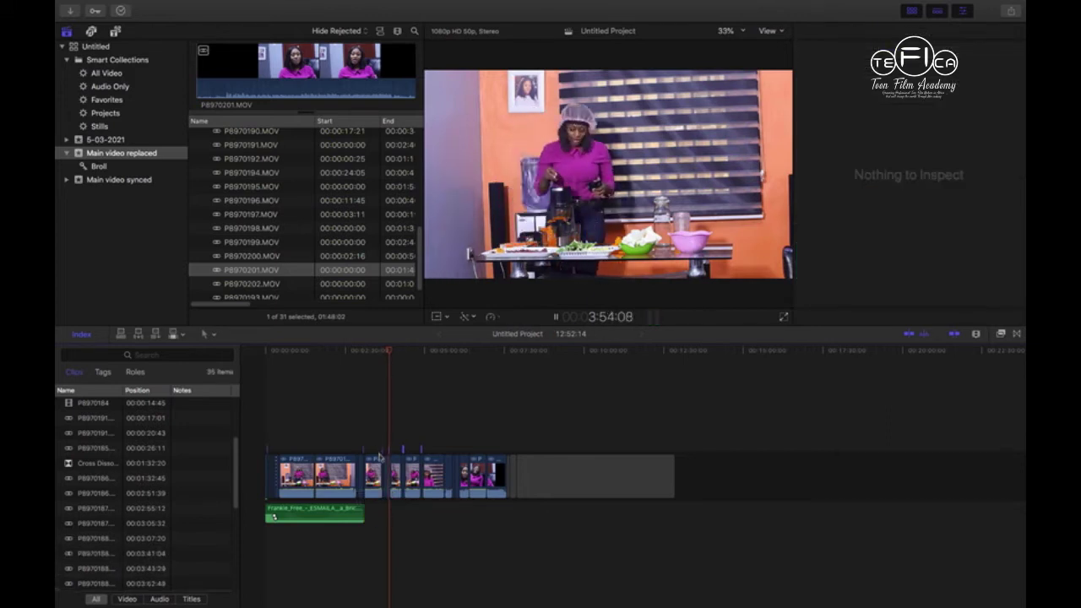
key("ctrl+z")
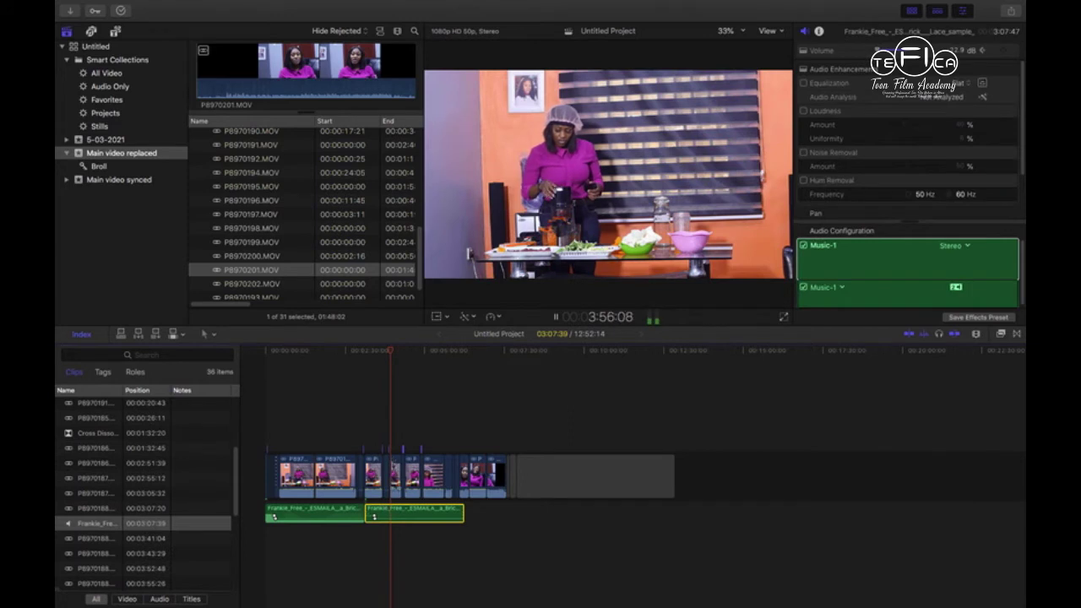
Stop playback and zoom in on the join between the two music clips.
key("space")
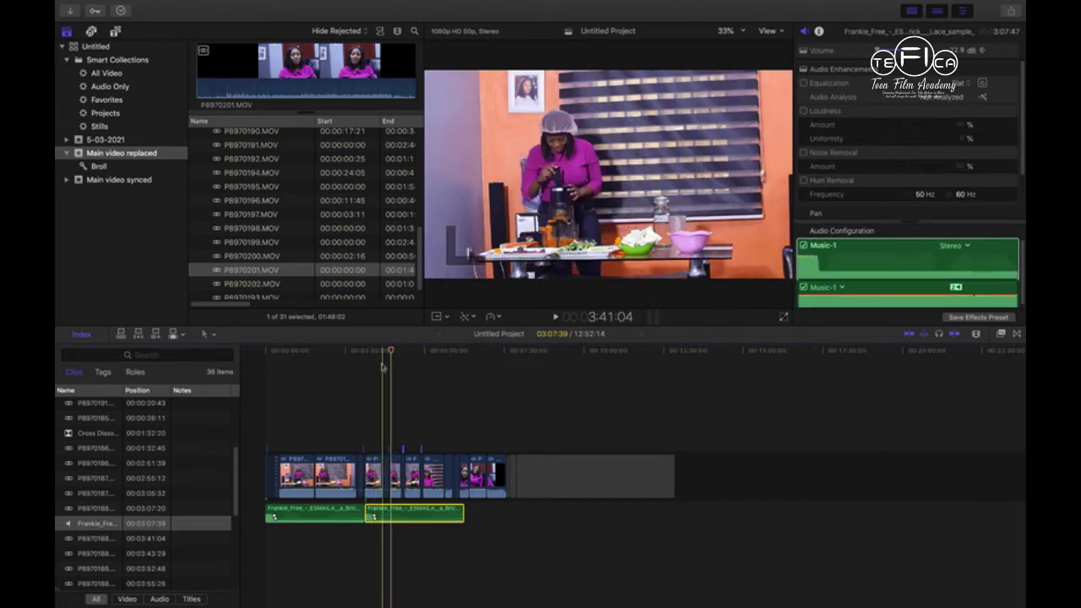
left_click(369, 360)
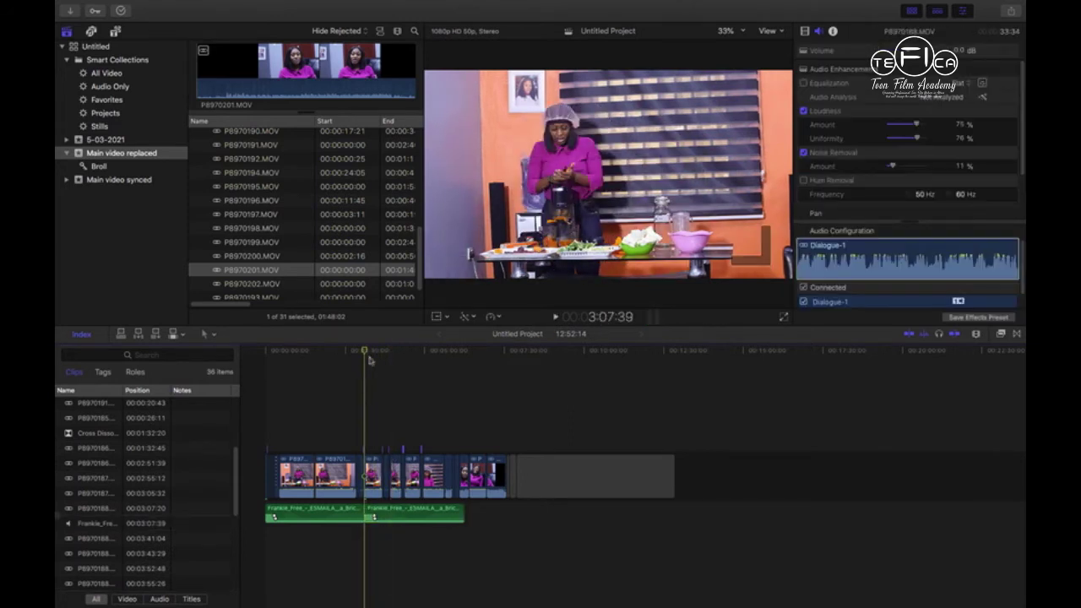
key("super+equal")
key("super+equal")
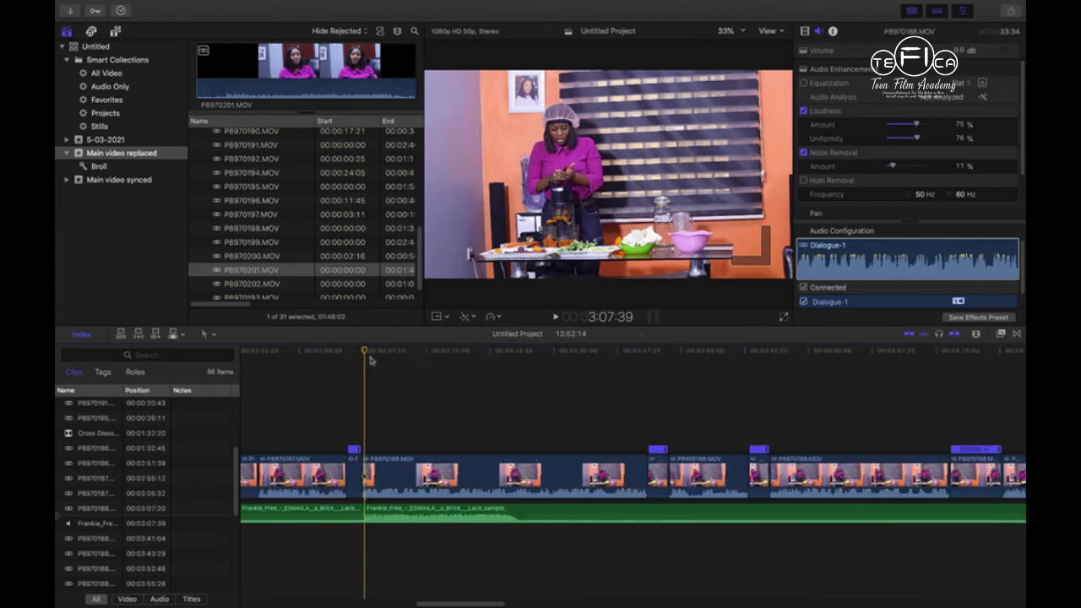
Delete the stray -2.4 dB volume keyframe on the music copy, then replay across the join.
left_click_drag(515, 515, 515, 522)
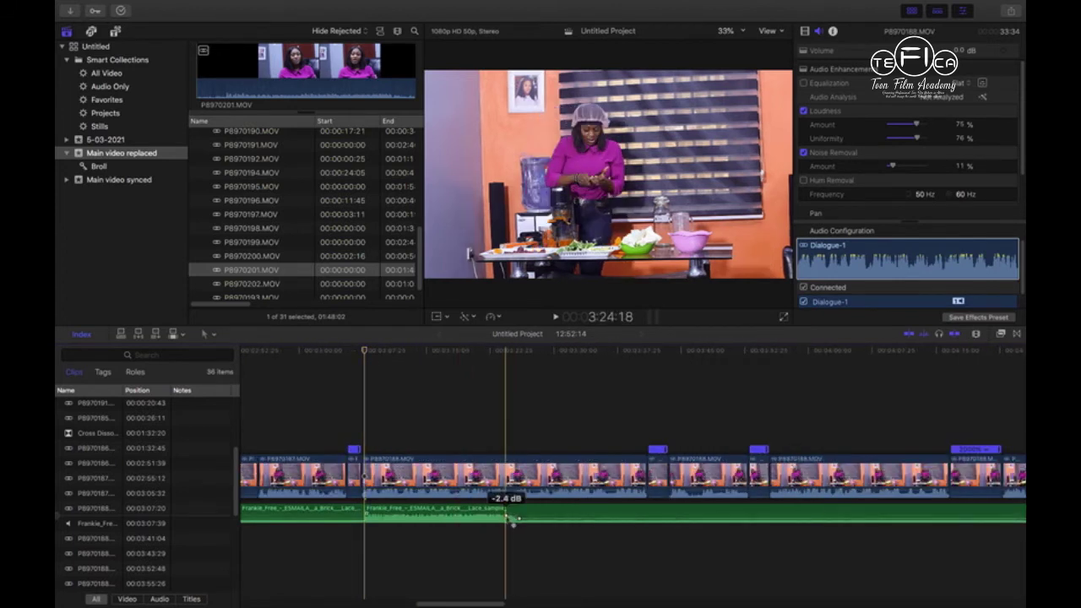
right_click(512, 521)
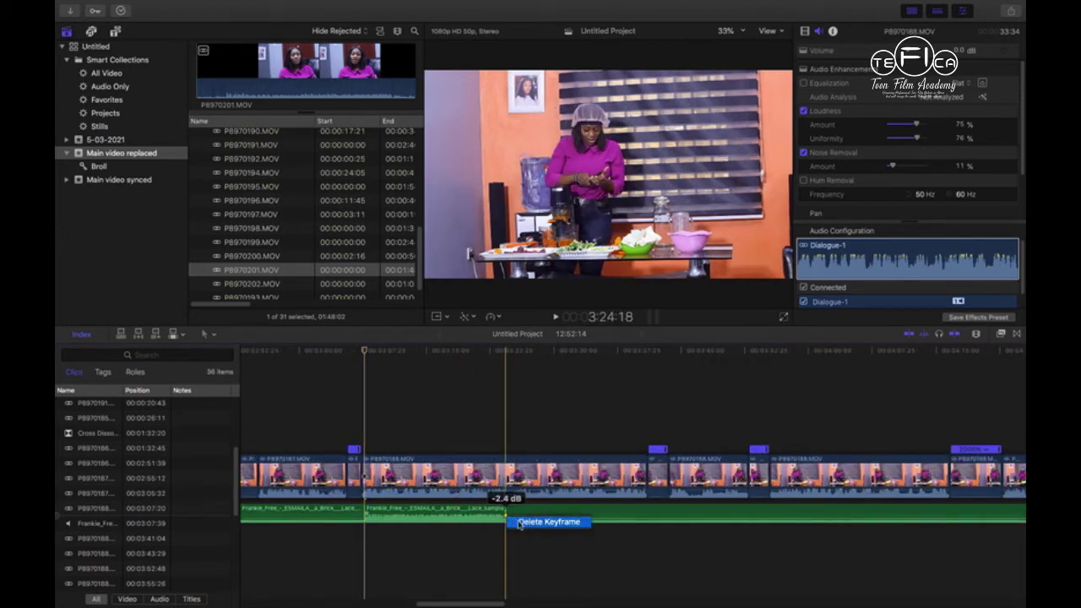
left_click(549, 522)
left_click(338, 362)
key("space")
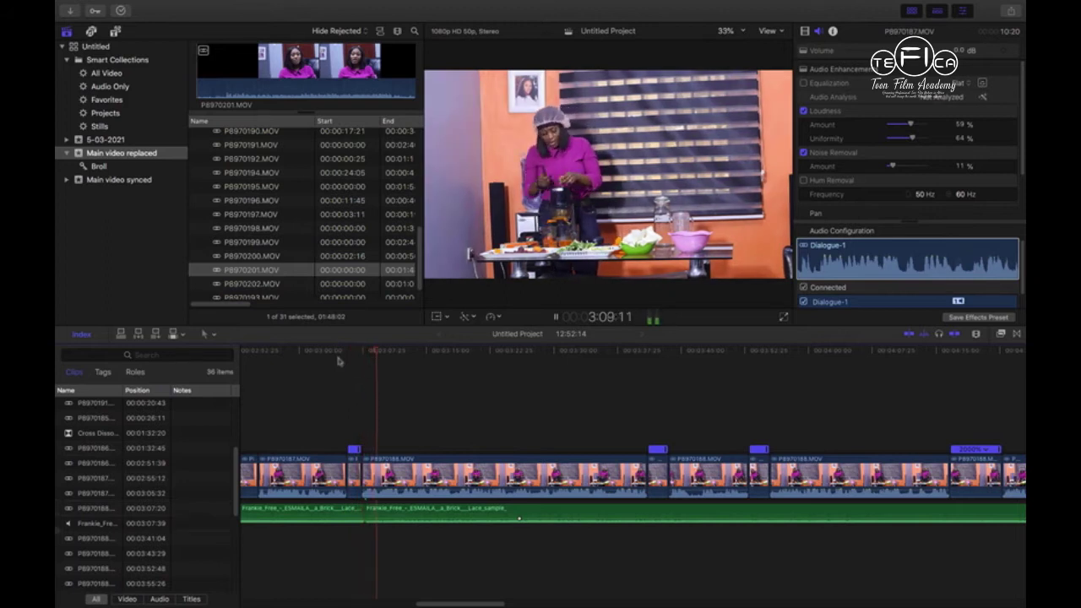
key("super+minus")
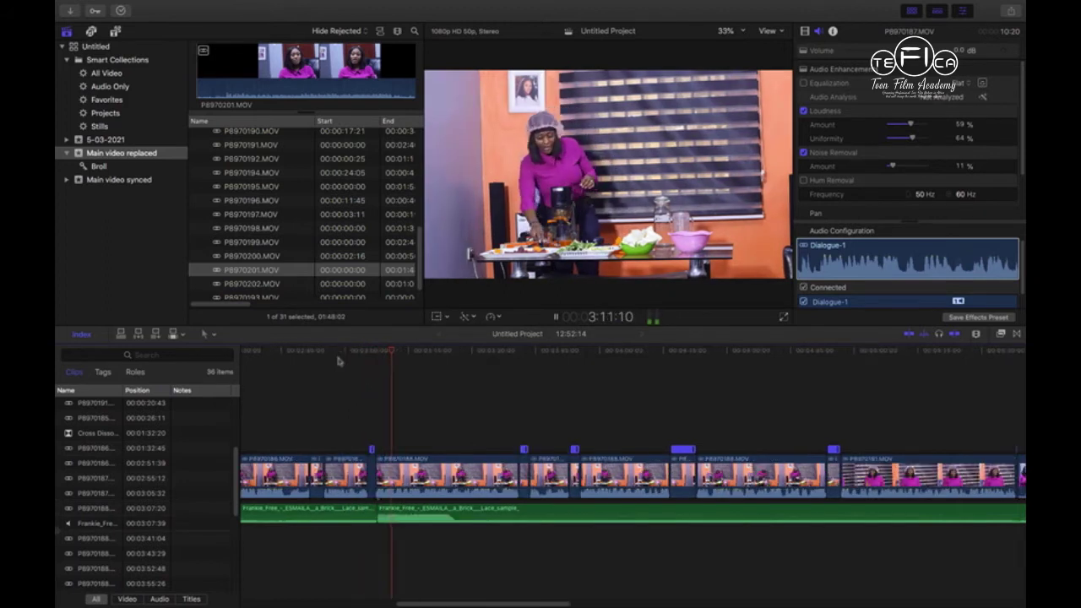
Zoom out and Option-drag a third music copy to follow the second one.
key("super+minus")
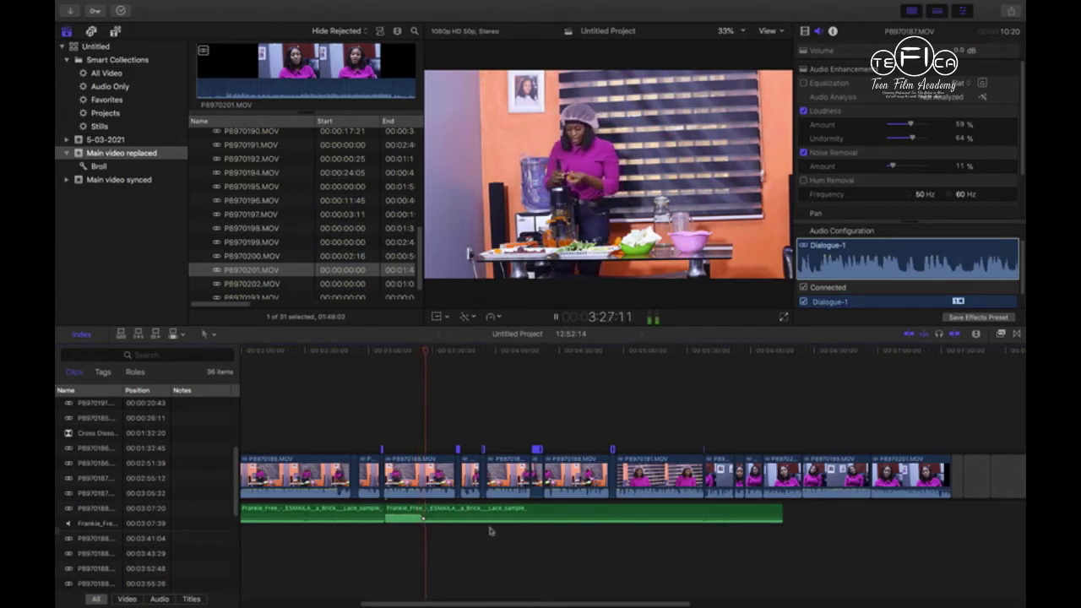
mouse_move(540, 516)
left_mouse_down()
mouse_move(585, 534)
mouse_move(869, 531)
mouse_move(862, 517)
left_mouse_up()
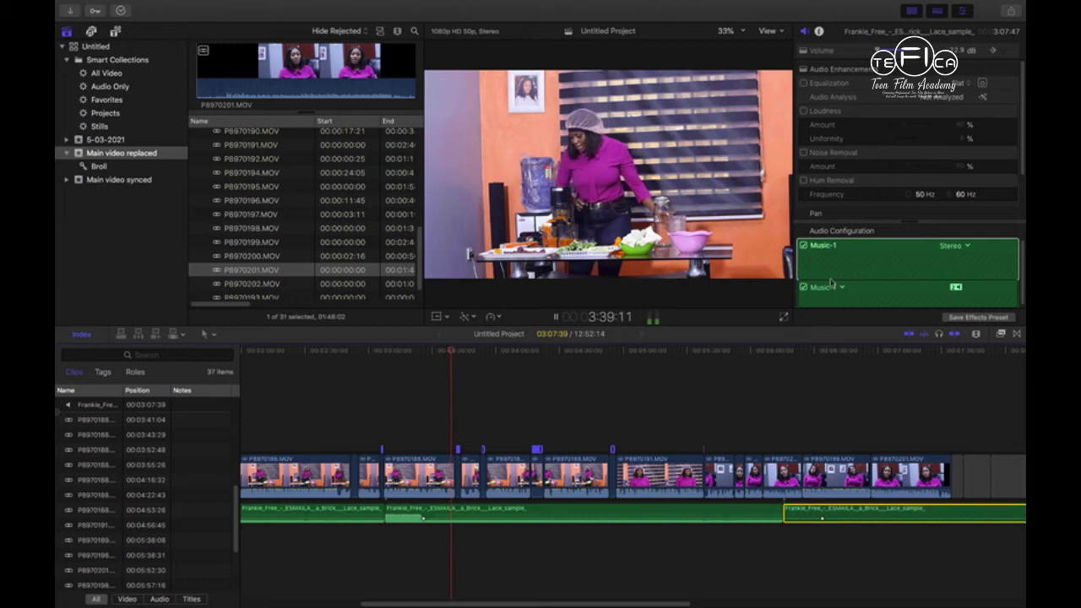
left_click(577, 517)
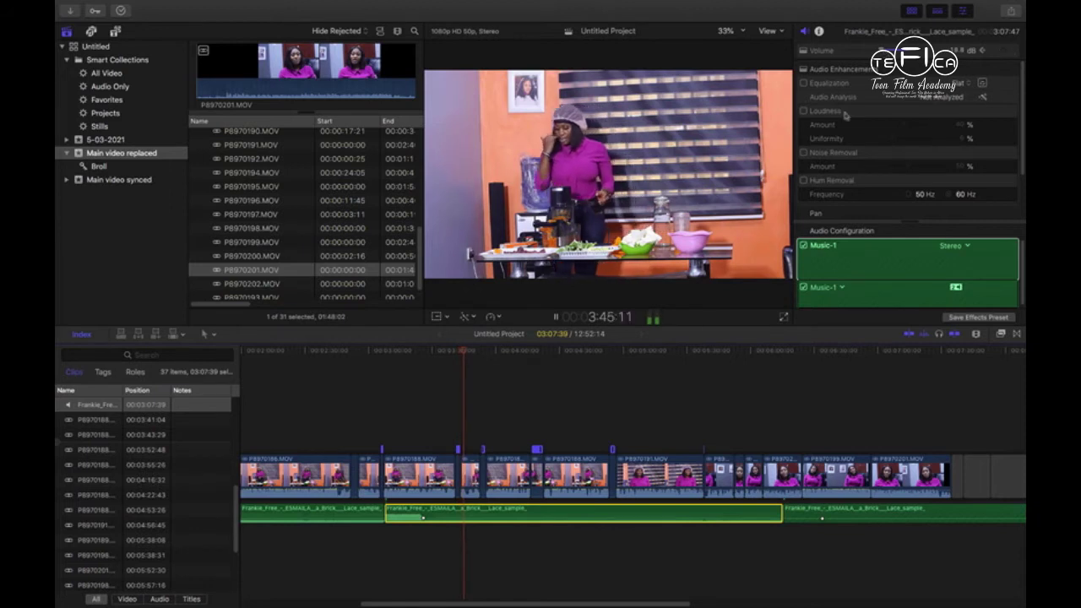
left_click(338, 514)
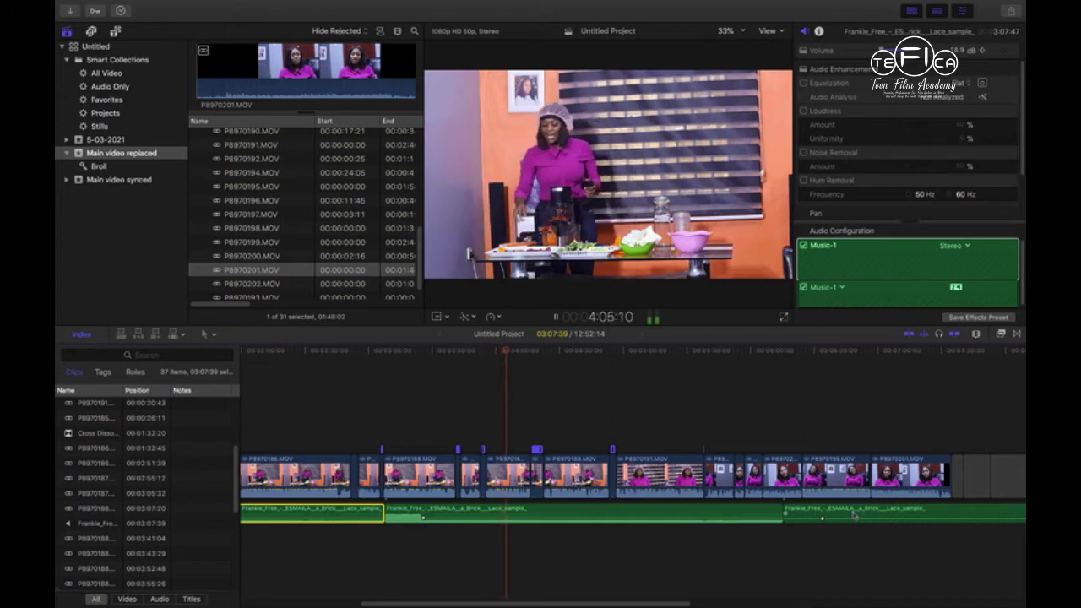
left_click(853, 514)
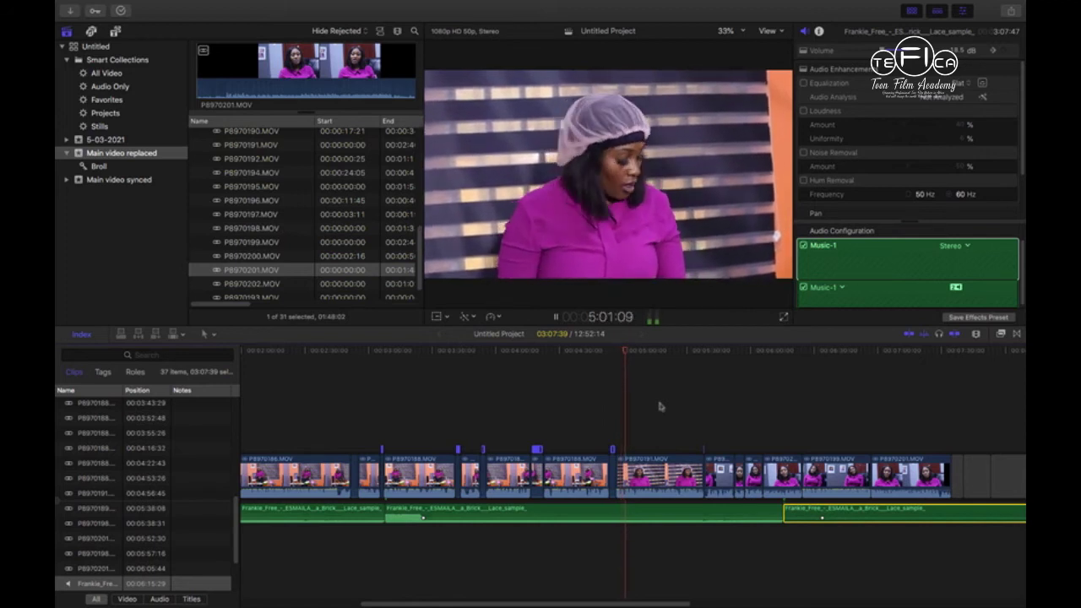
left_click(1018, 337)
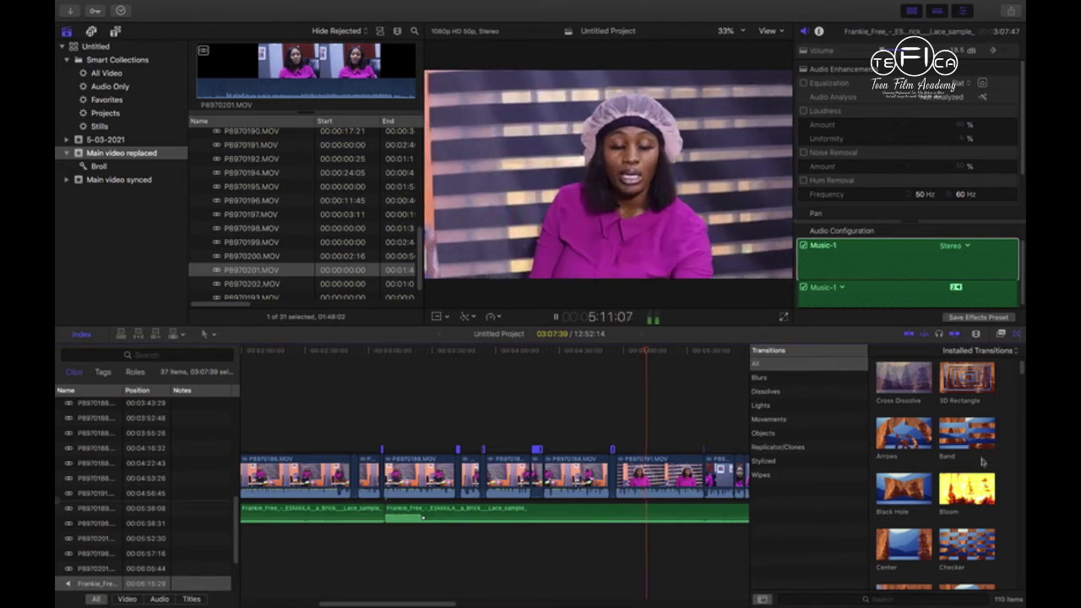
Scroll the transitions browser down to the Documentary category containing Slide.
scroll(970, 480, "down", 5)
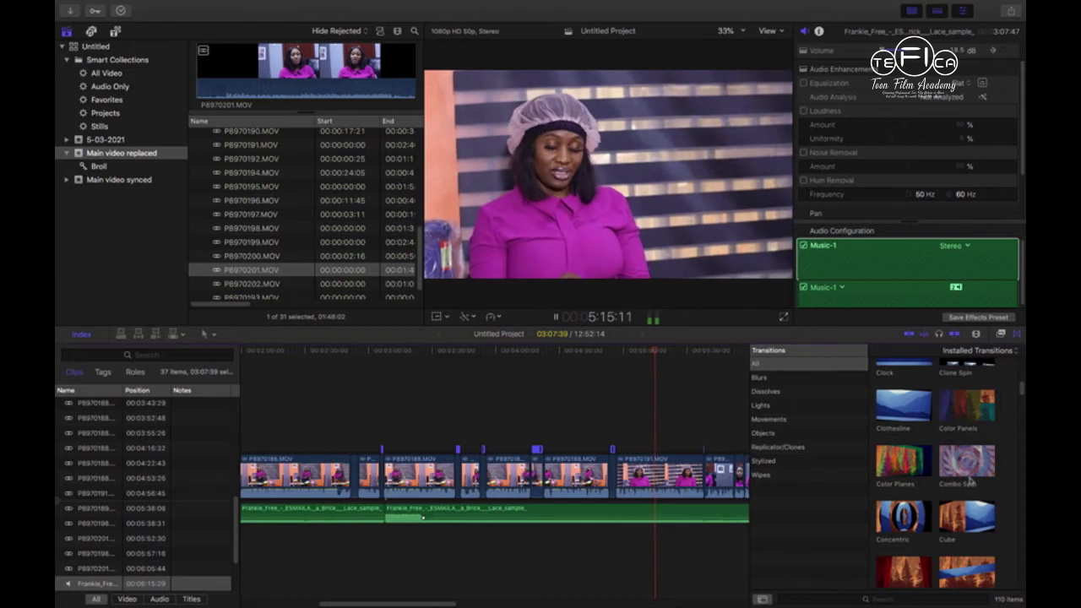
scroll(970, 480, "down", 3)
scroll(970, 480, "down", 5)
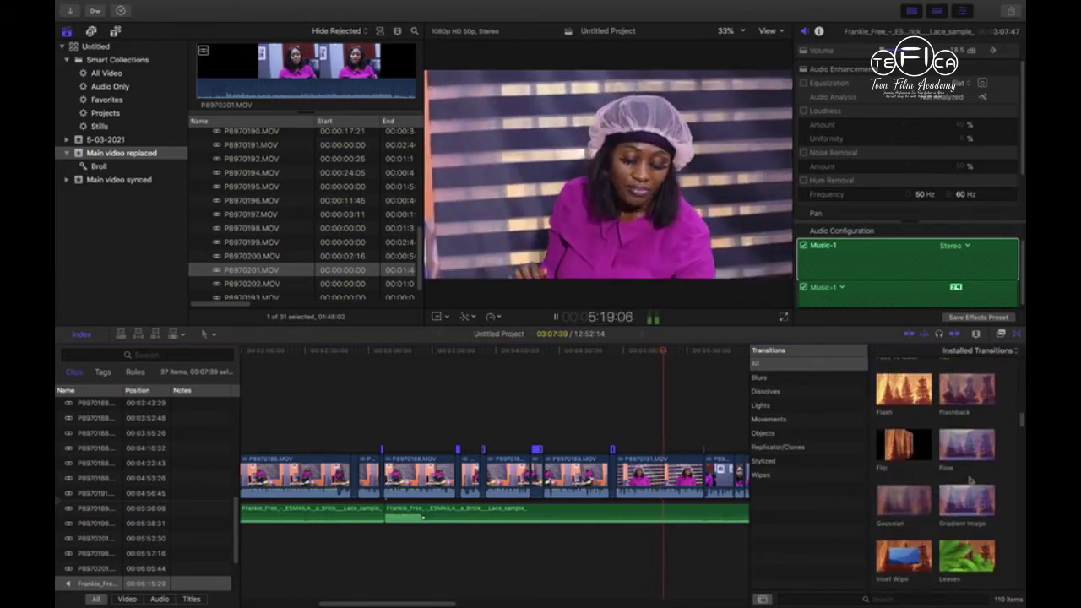
scroll(970, 479, "down", 1)
scroll(970, 479, "down", 3)
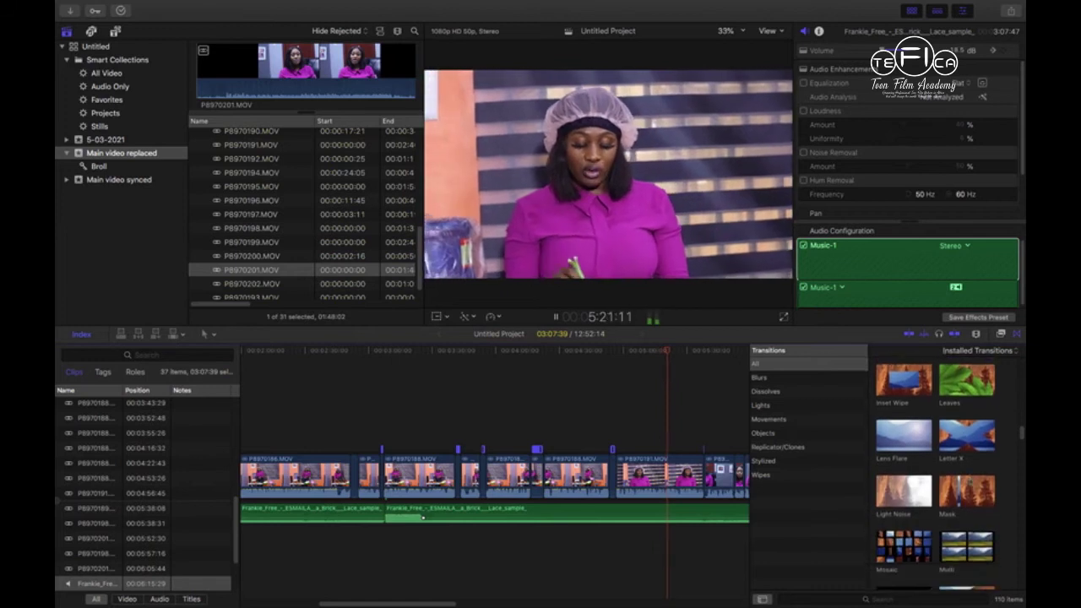
scroll(969, 480, "down", 2)
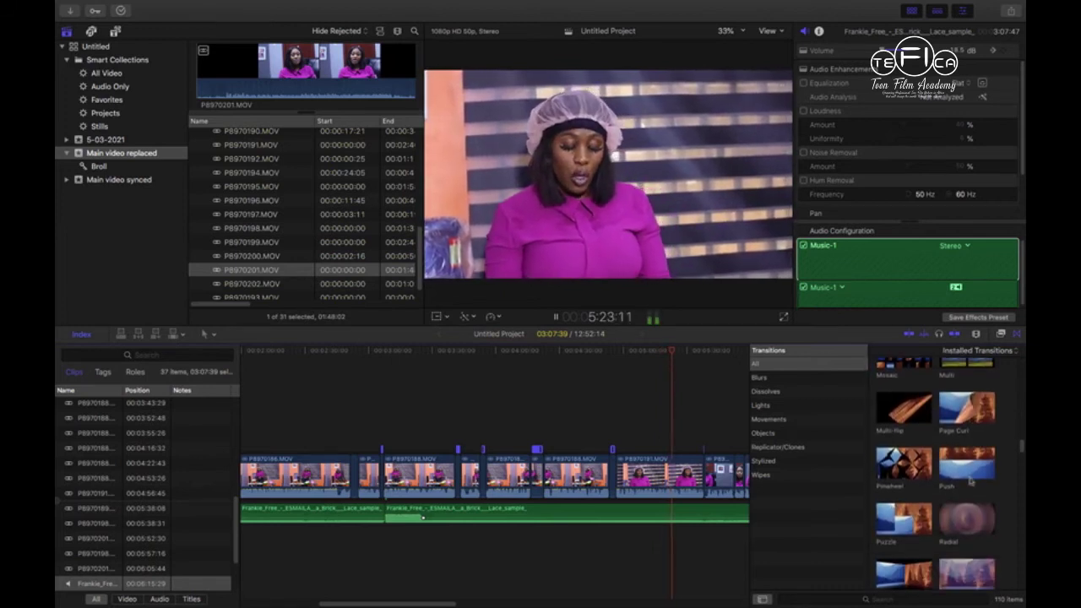
scroll(972, 480, "down", 5)
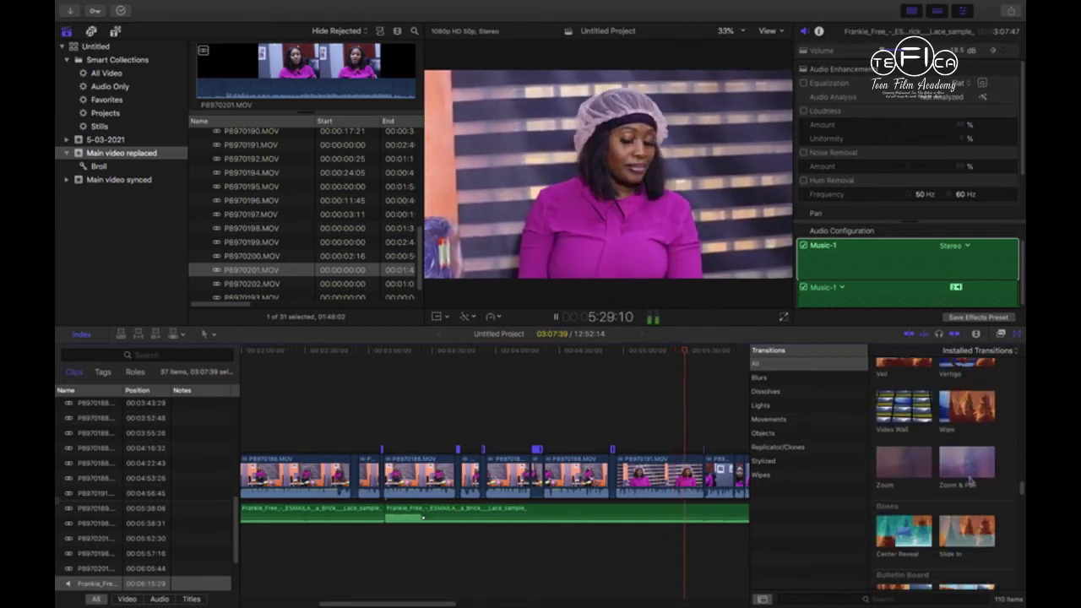
scroll(970, 481, "down", 3)
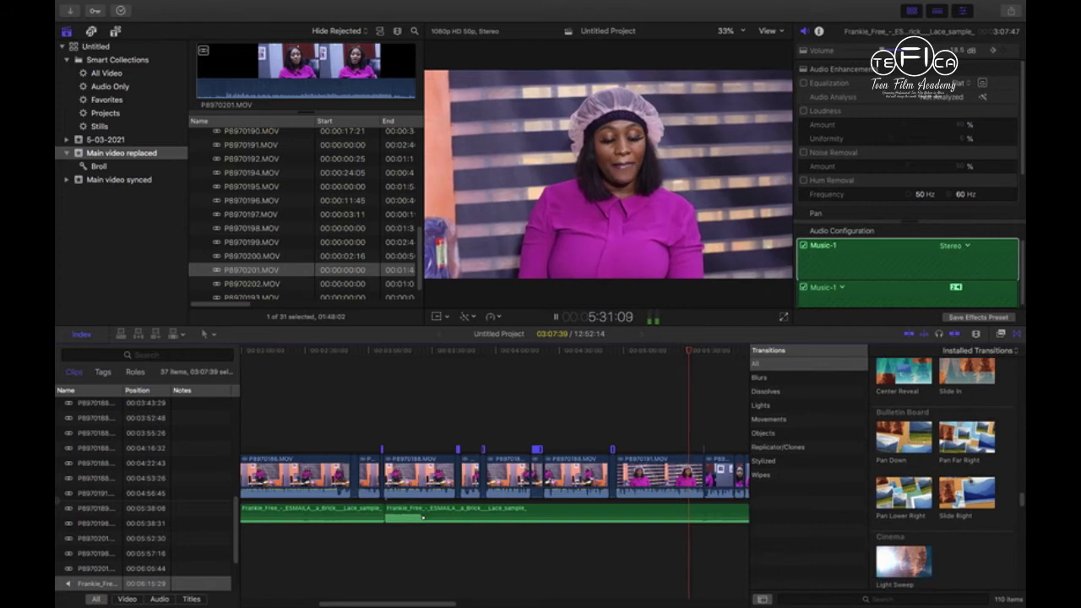
scroll(972, 486, "down", 3)
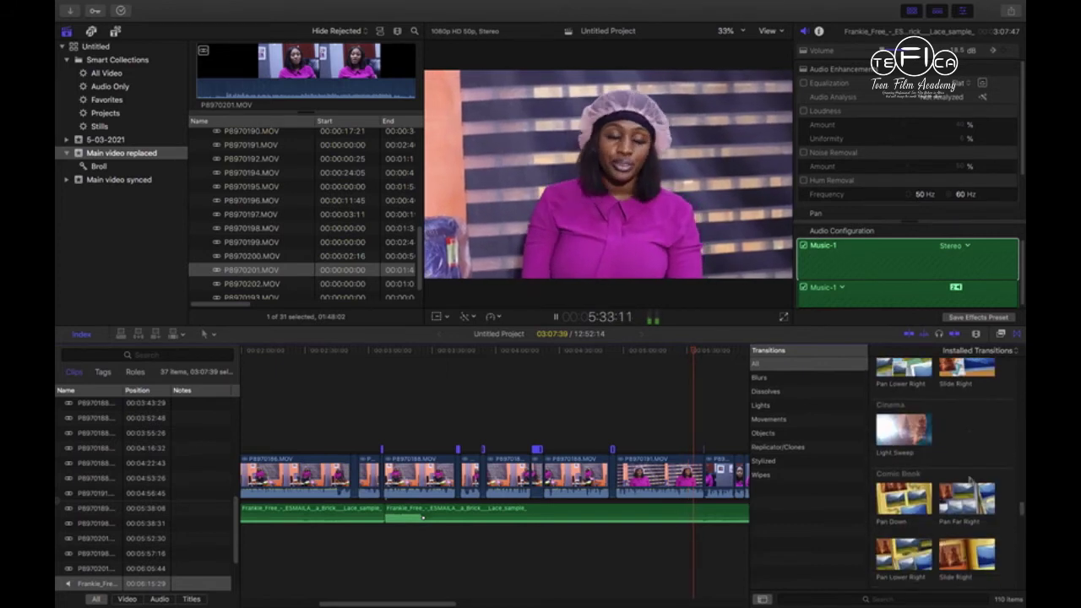
scroll(972, 486, "down", 2)
scroll(972, 486, "down", 1)
scroll(971, 485, "down", 1)
scroll(972, 486, "down", 2)
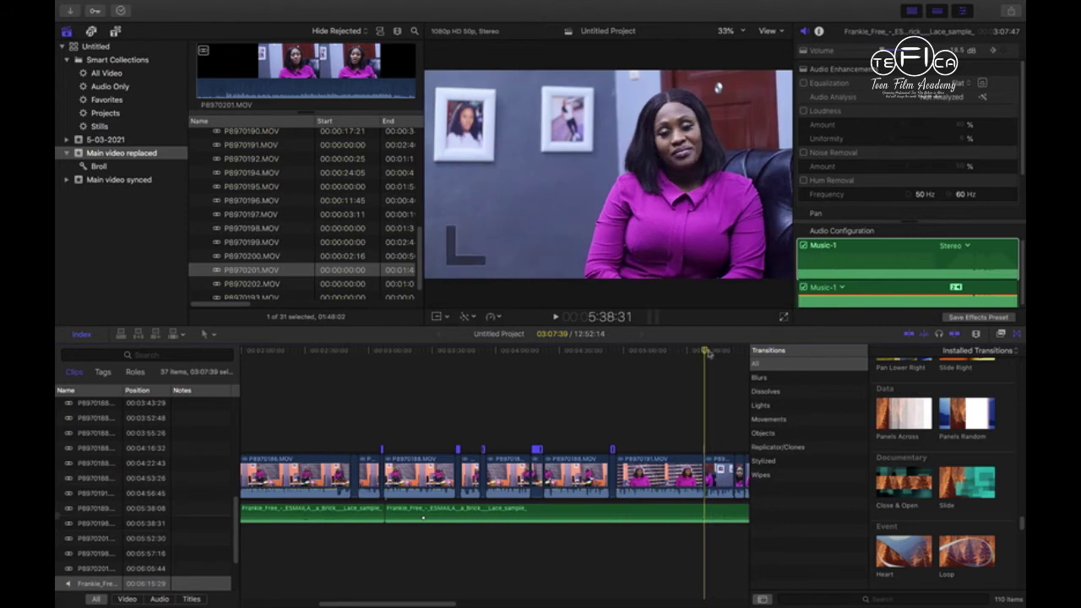
Trim the sped-up P8970189.MOV clip's end at the playhead, shortening the project to 12:52:14.
key("super+equal")
key("super+equal")
key("super+equal")
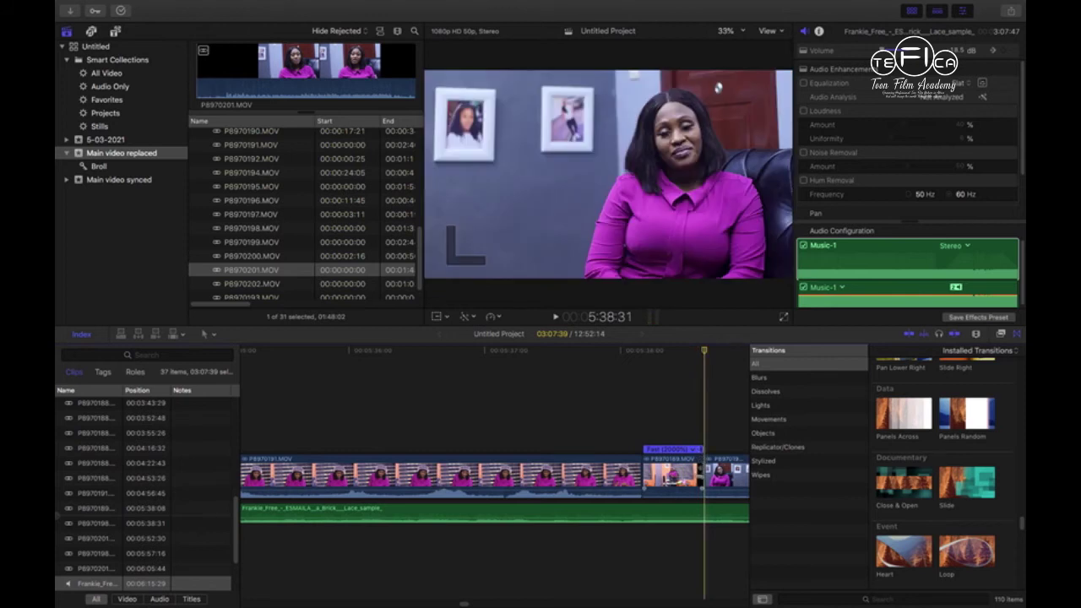
left_click(704, 475)
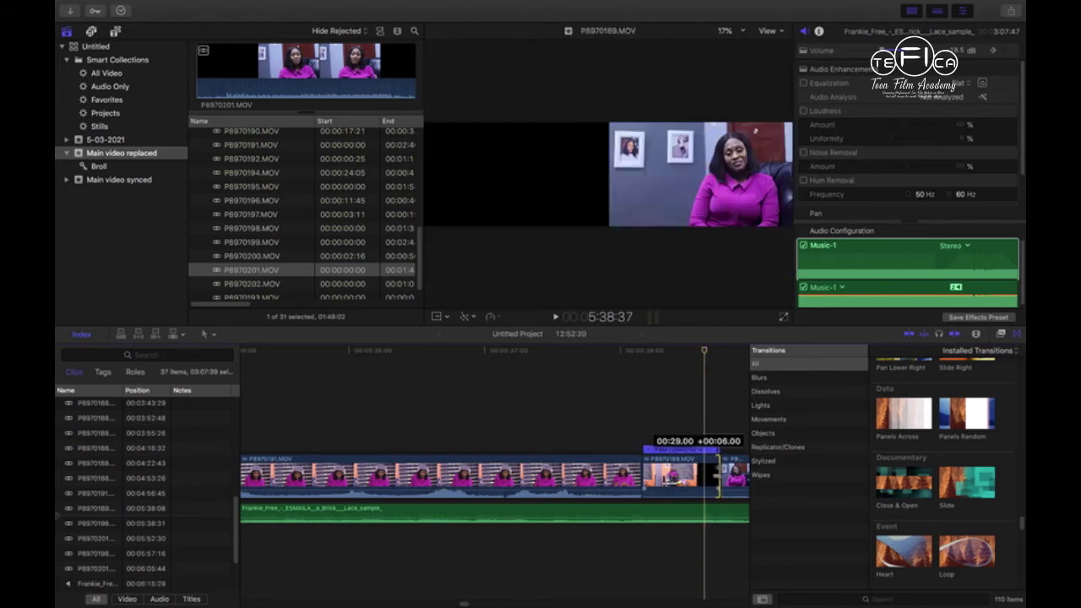
left_click(723, 477)
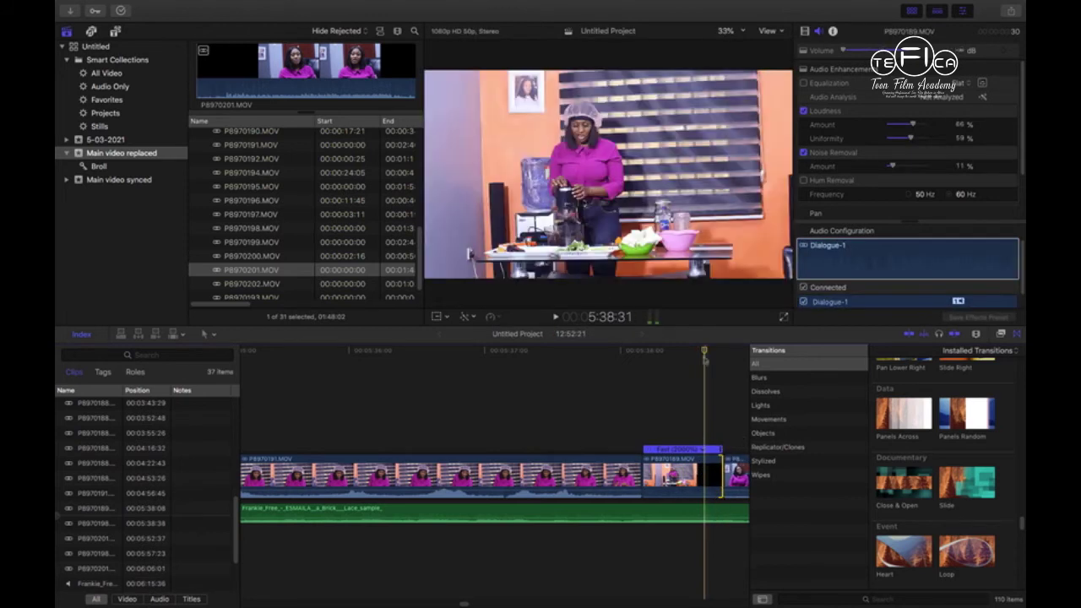
left_click(692, 352)
key("space")
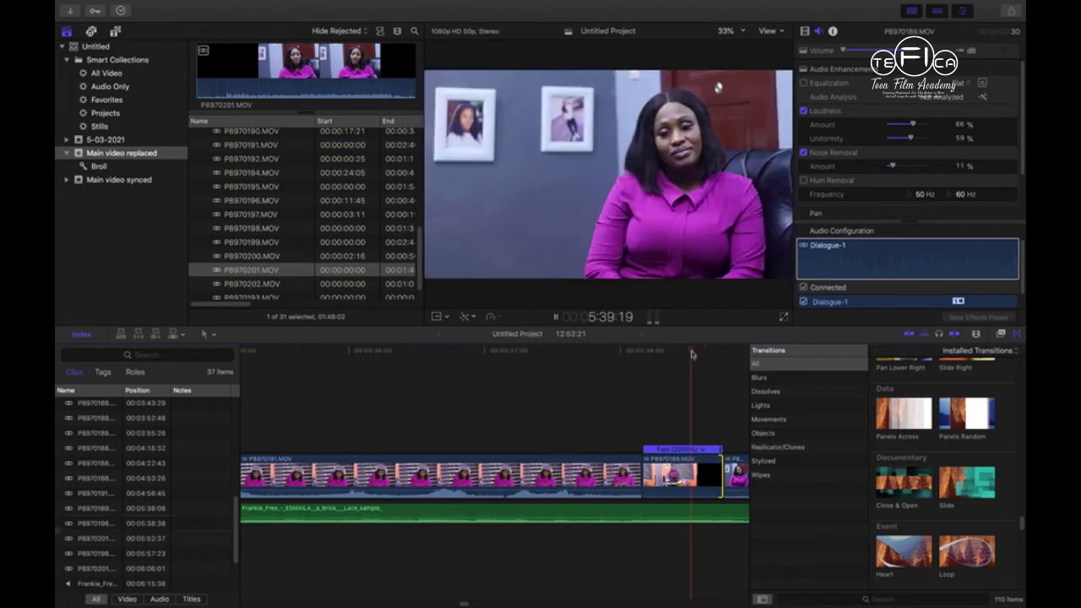
key("space")
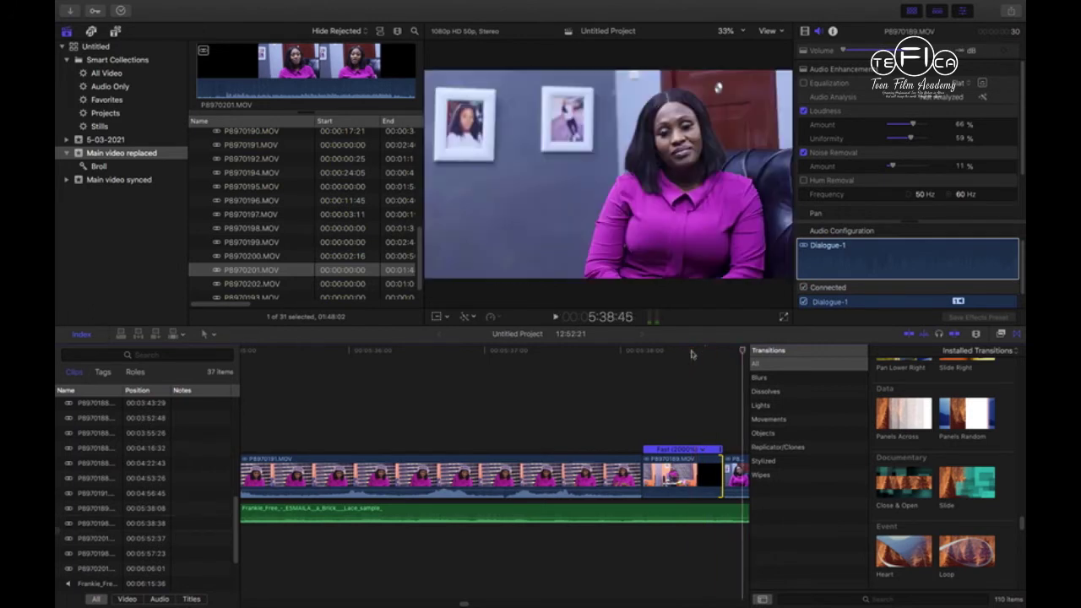
left_click(692, 351)
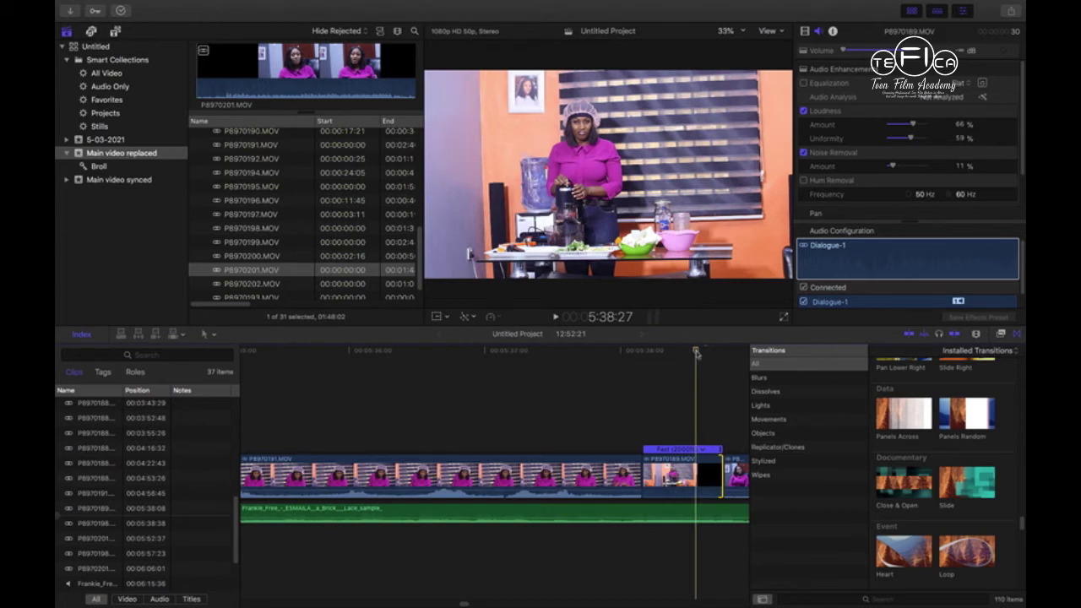
key("shift+x")
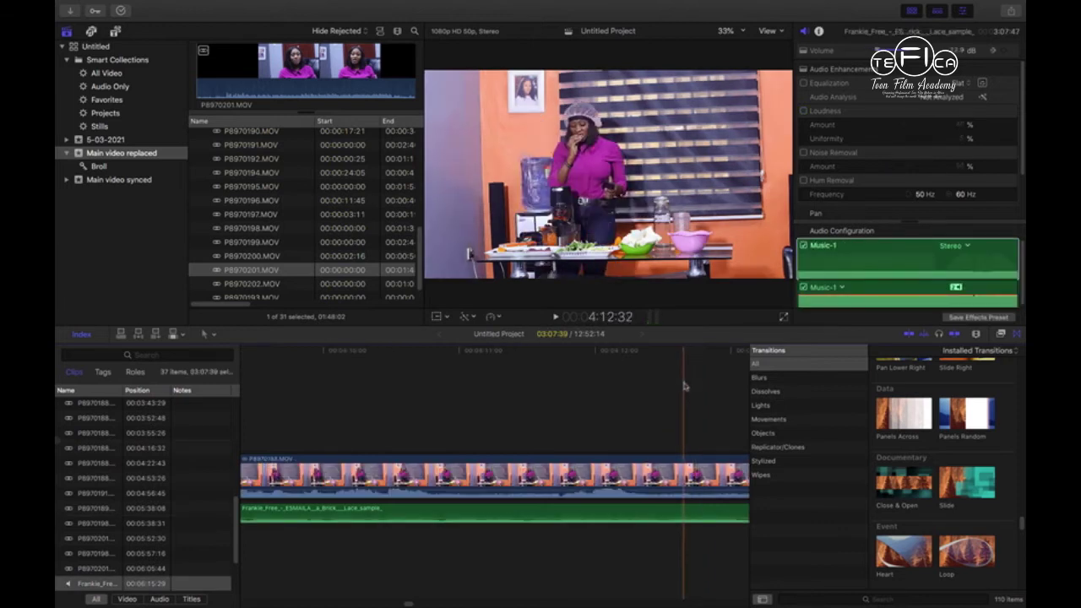
key("ctrl+minus")
key("ctrl+minus")
key("ctrl+minus")
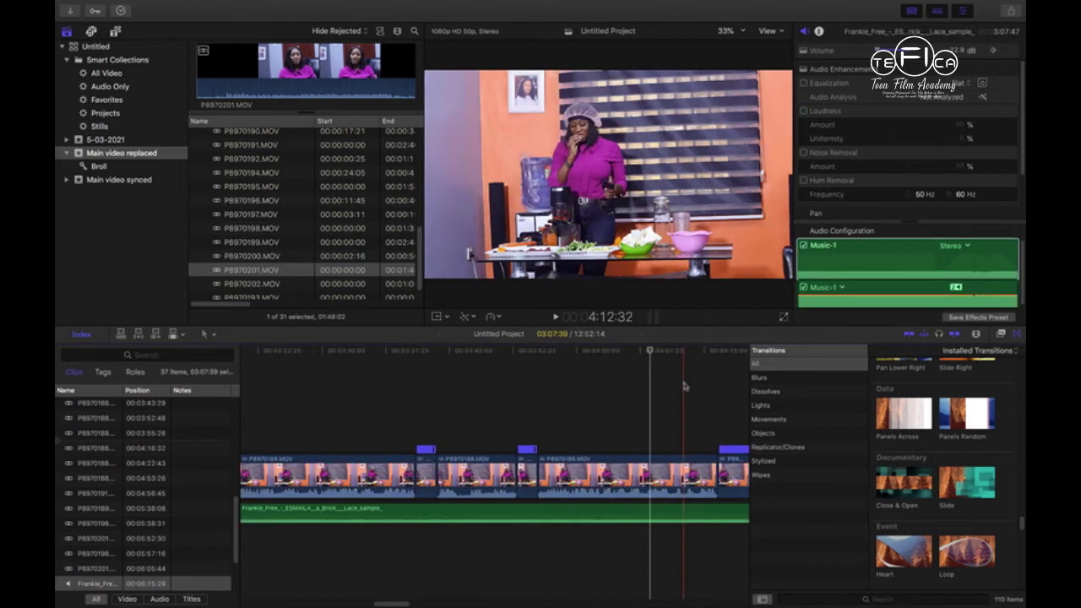
Add a Slide transition at the cut after the sped-up clip and preview it.
left_click(675, 353)
left_click_drag(675, 353, 723, 362)
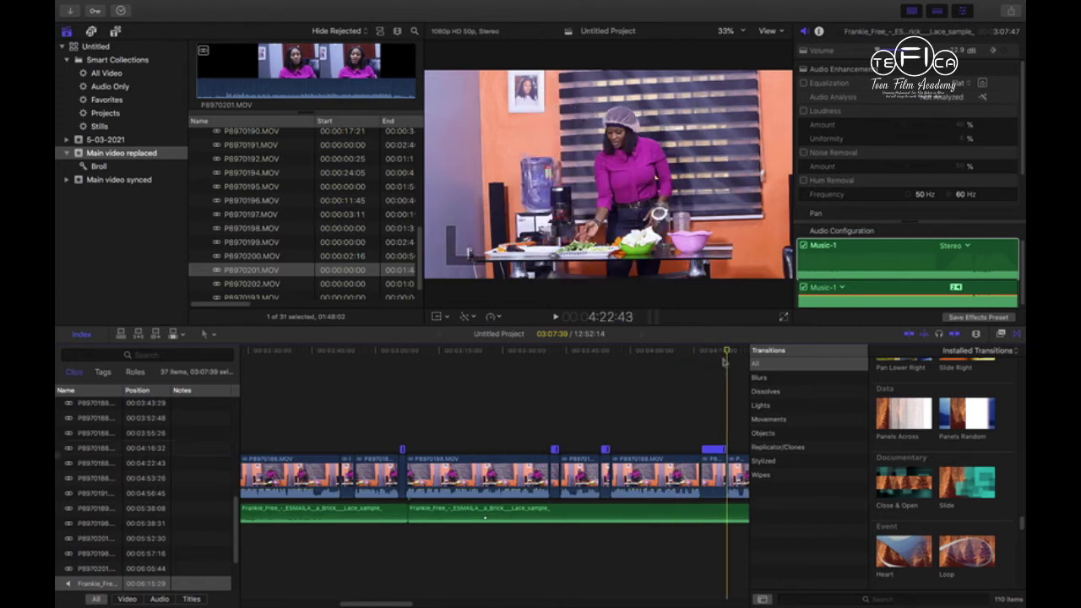
left_click_drag(968, 482, 727, 478)
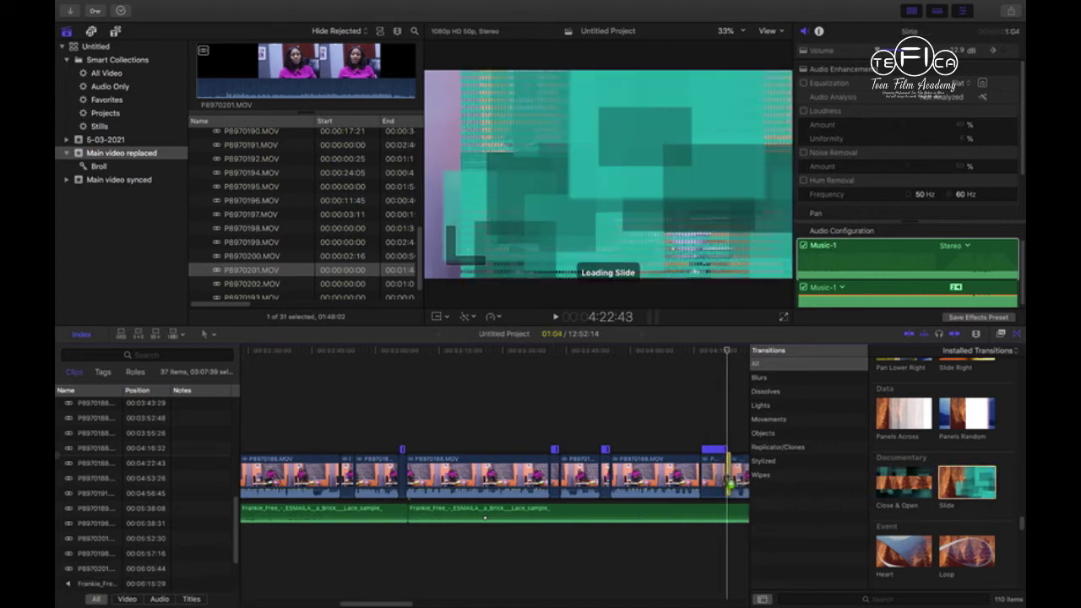
left_click(685, 353)
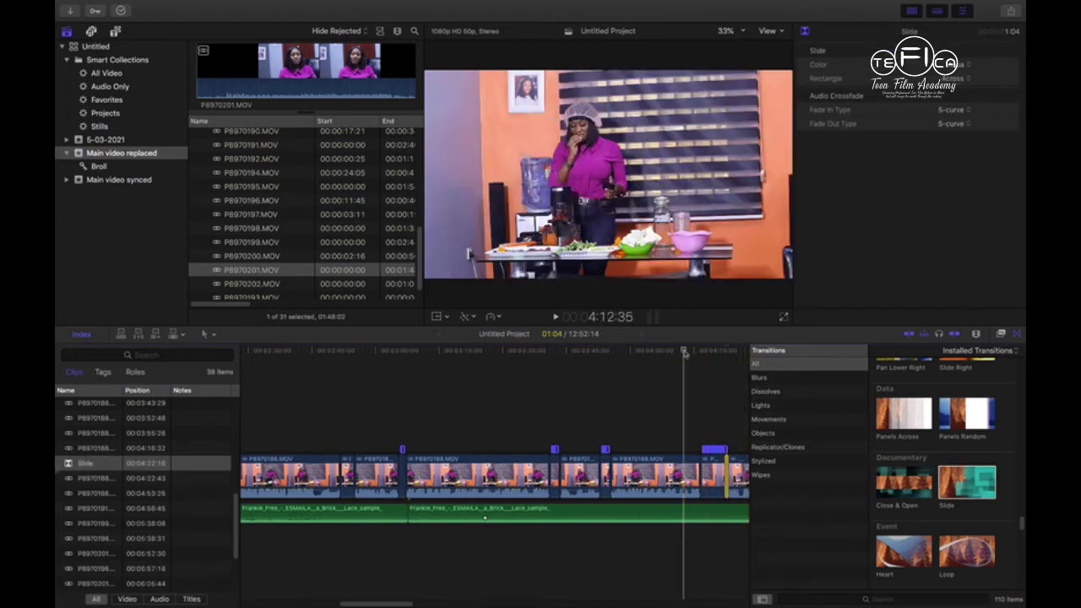
key("space")
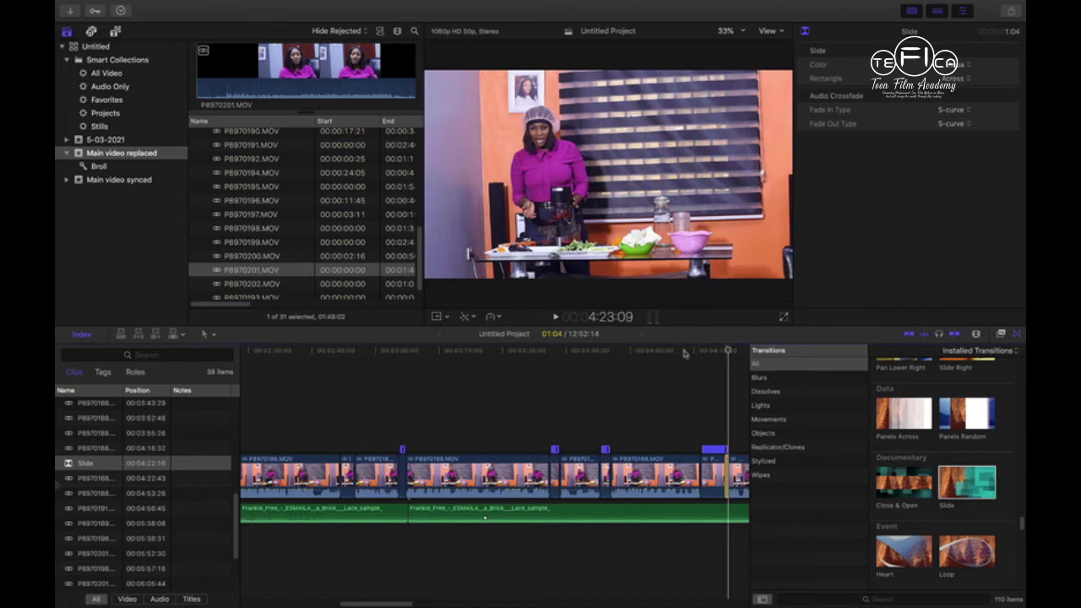
Close the transitions list, replay the Slide transition, and delete it.
key("super+equal")
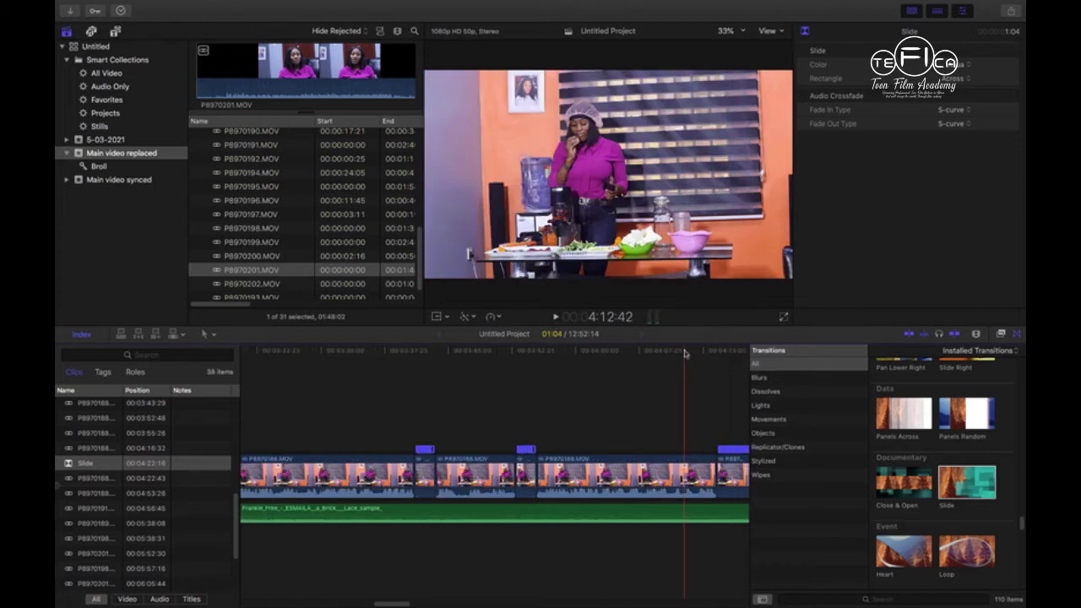
key("super+minus")
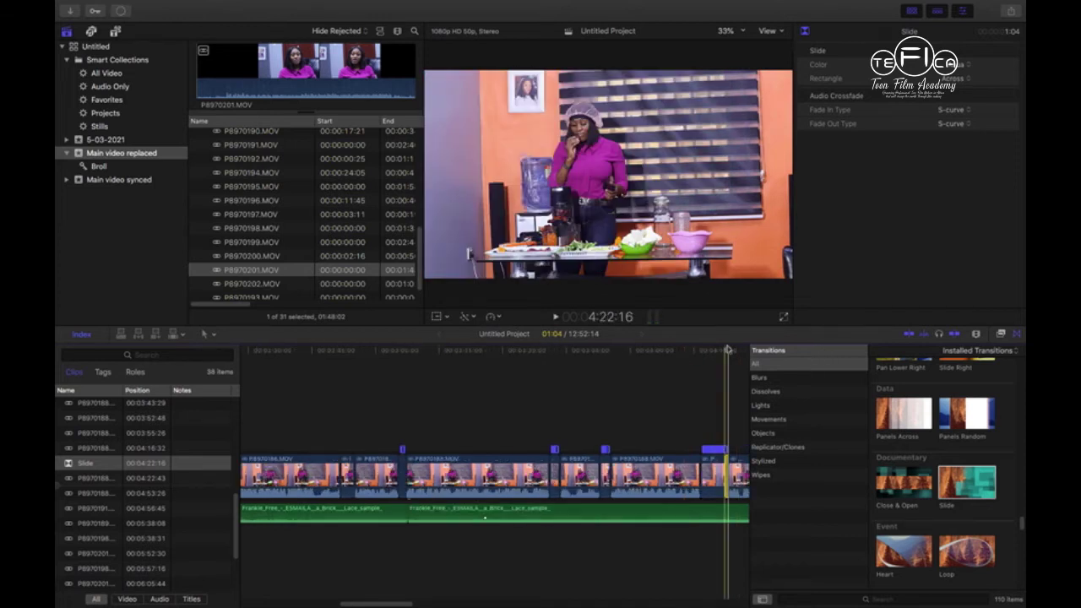
key("super+equal")
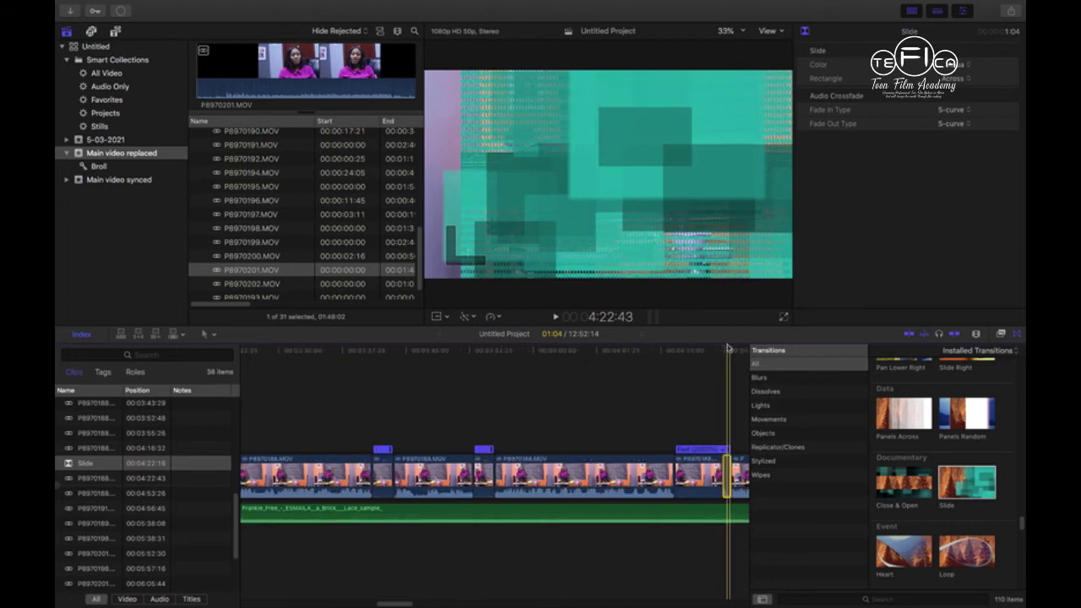
key("super+equal")
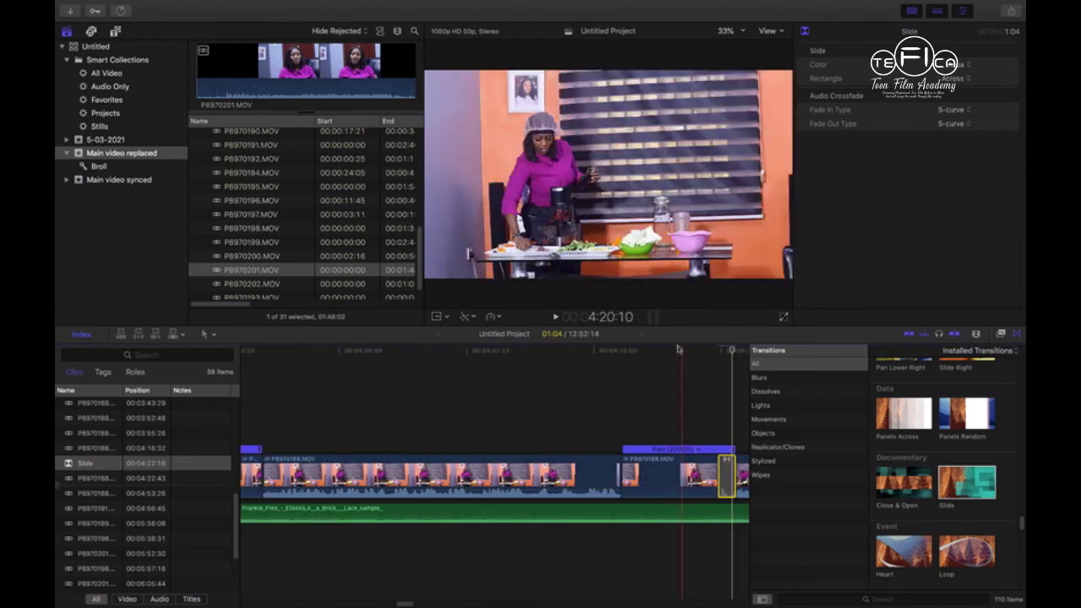
left_click(1018, 335)
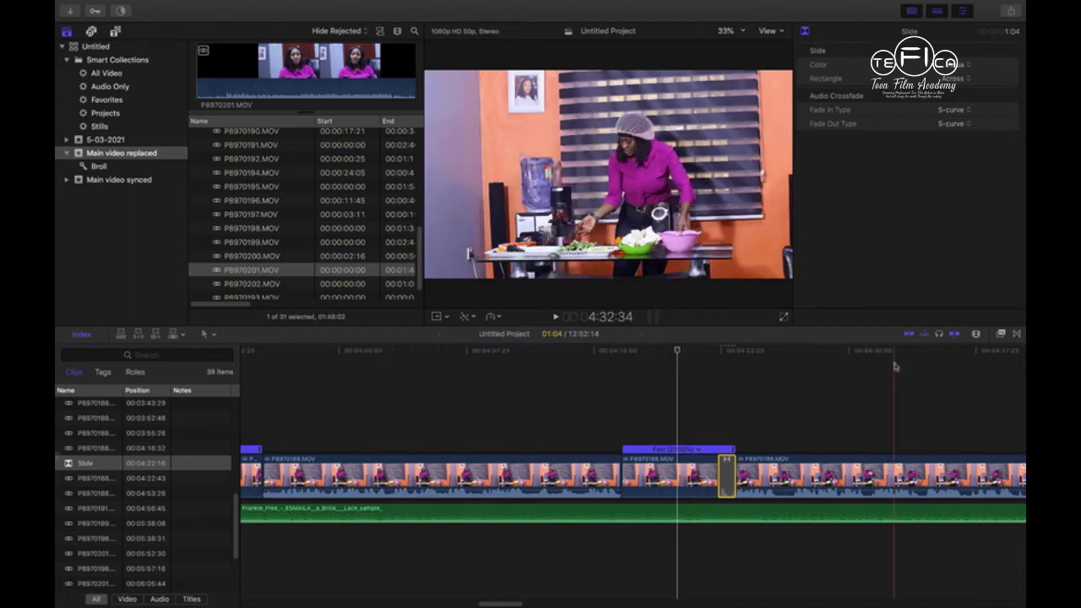
left_click(653, 351)
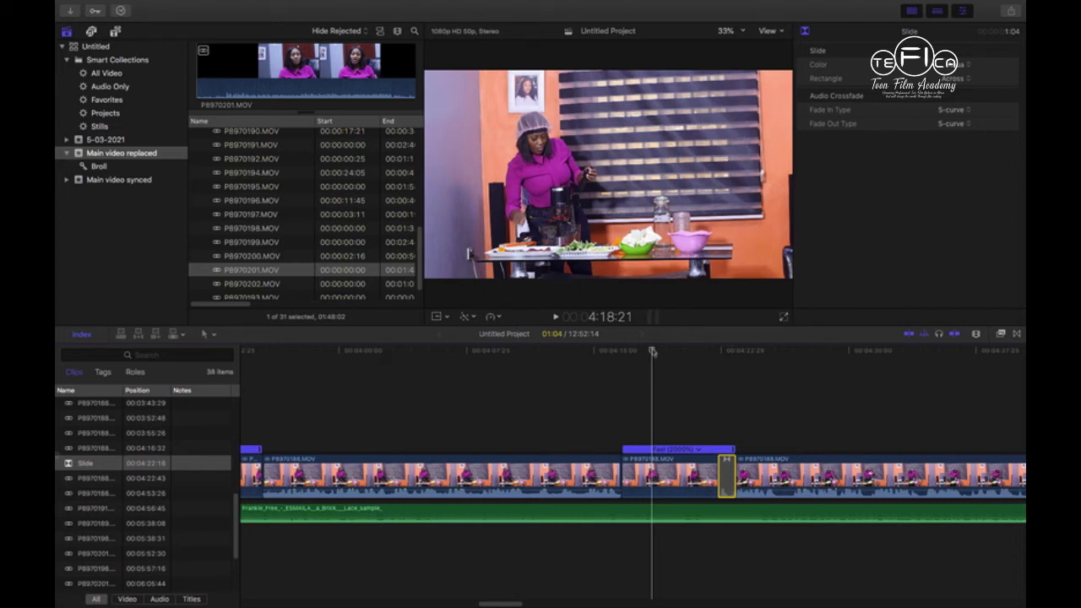
key("space")
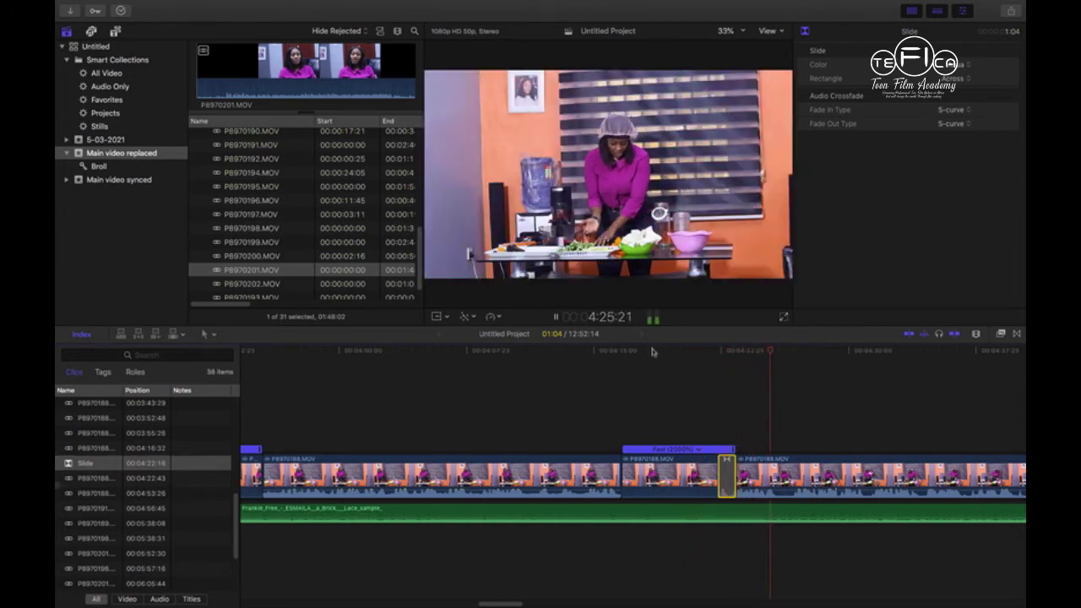
key("space")
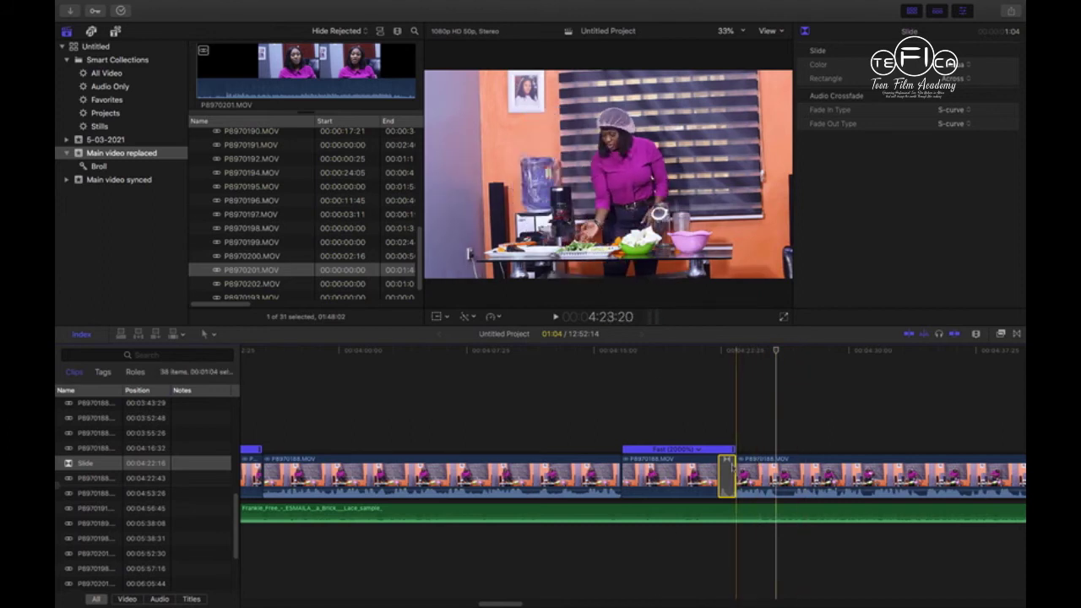
key("Delete")
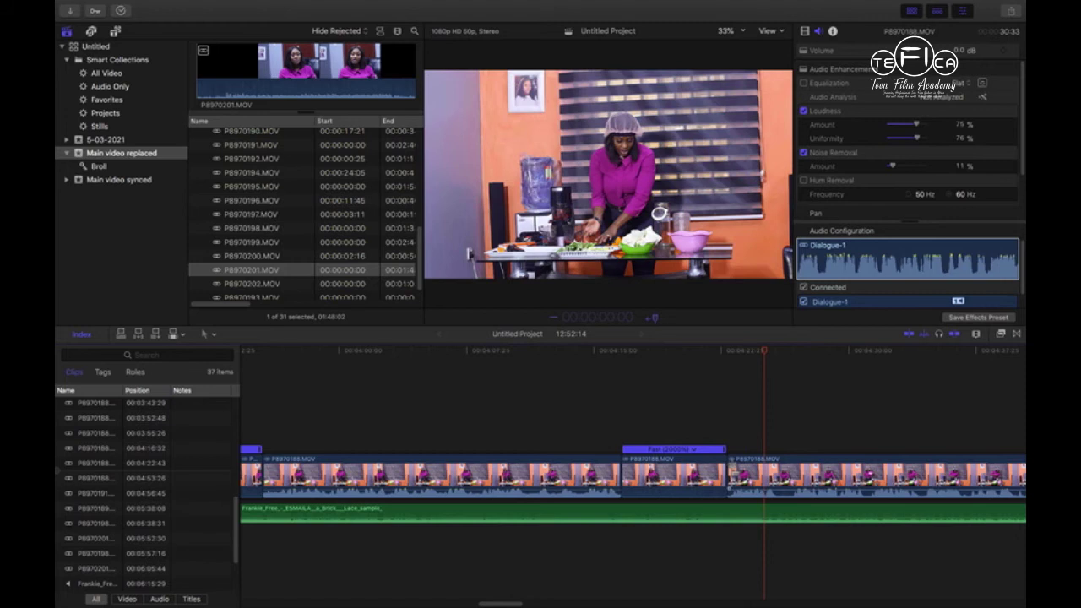
key("super+minus")
key("super+minus")
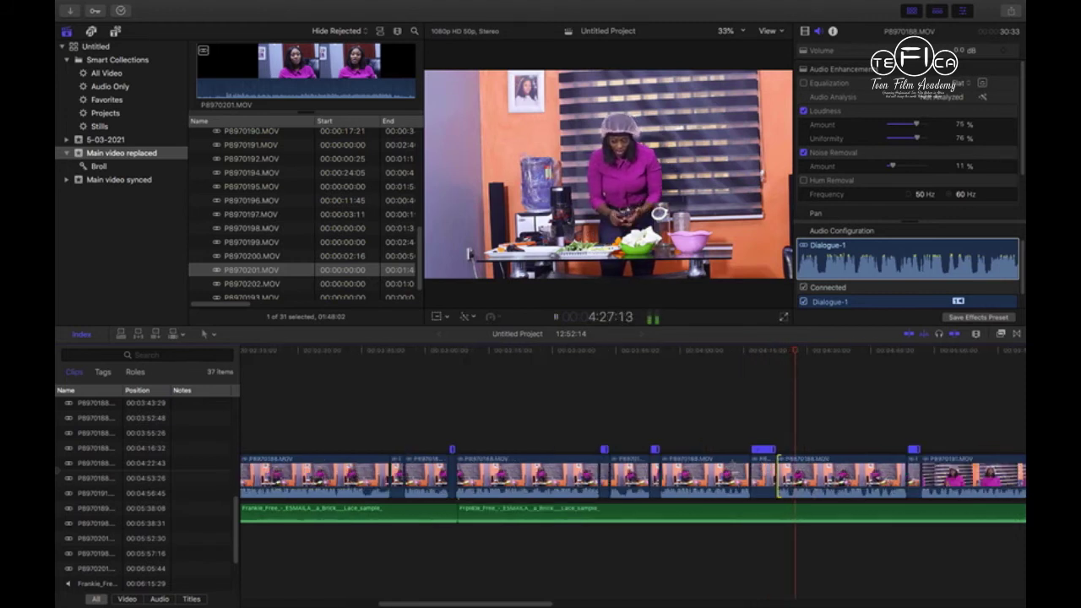
left_click(923, 354)
left_click(956, 355)
left_click(978, 360)
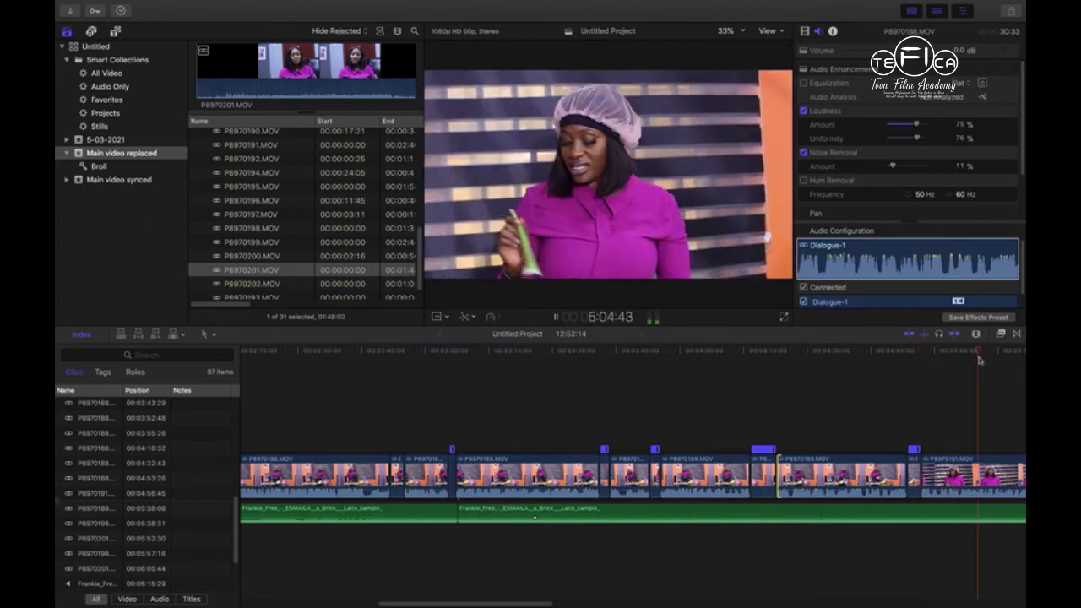
key("super+minus")
key("super+minus")
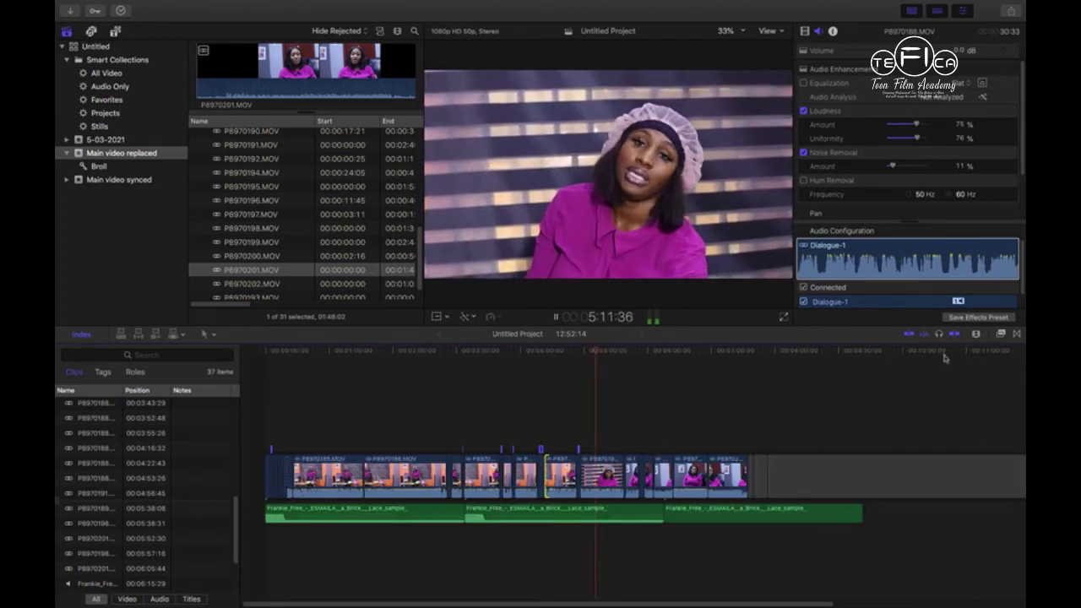
left_click(625, 352)
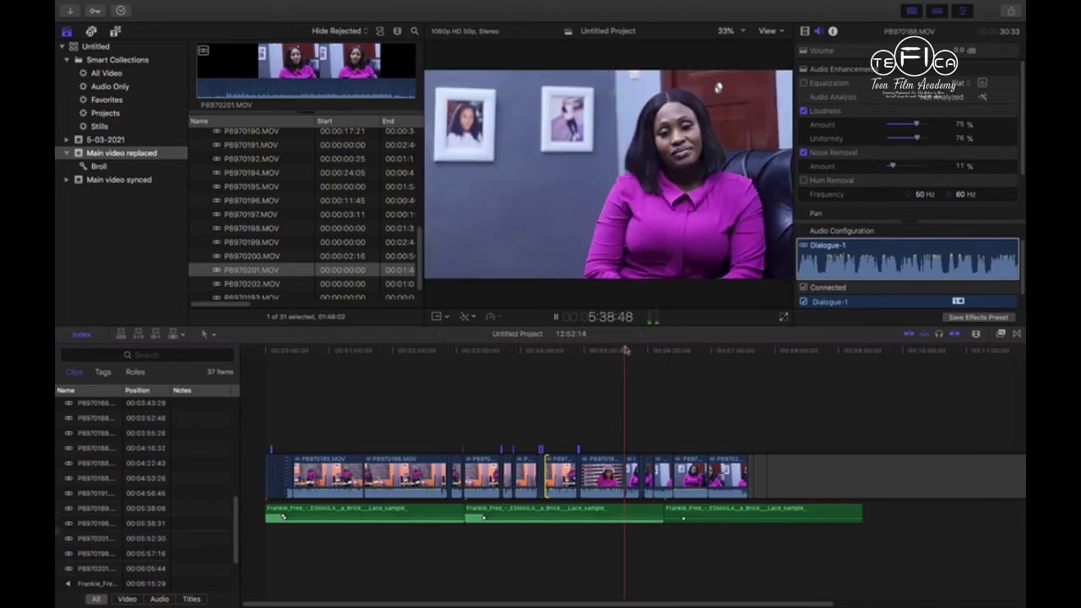
key("super+equal")
key("super+equal")
left_click(615, 352)
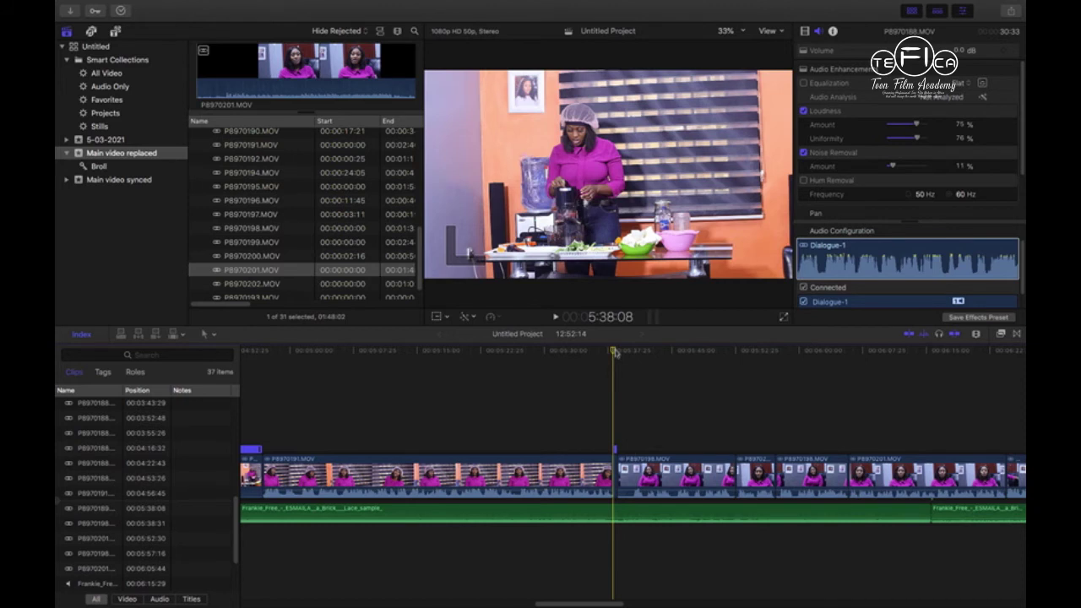
Lengthen the short sped-up clip by extending both its end and its start.
key("super+equal")
key("super+equal")
left_click(623, 351)
left_click_drag(622, 352, 643, 355)
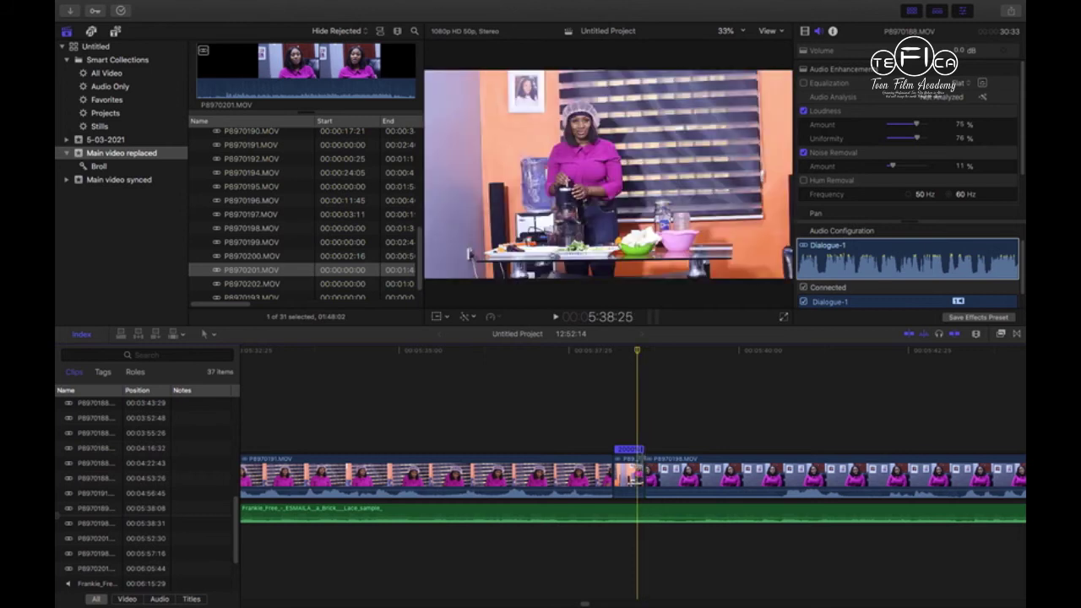
left_click_drag(644, 475, 657, 476)
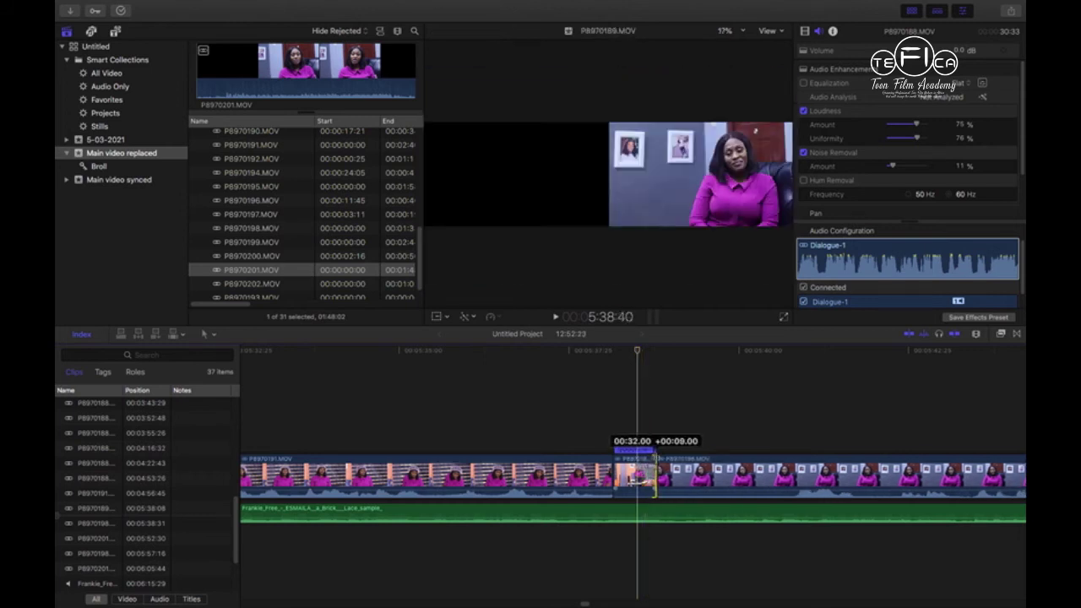
left_click_drag(641, 355, 647, 351)
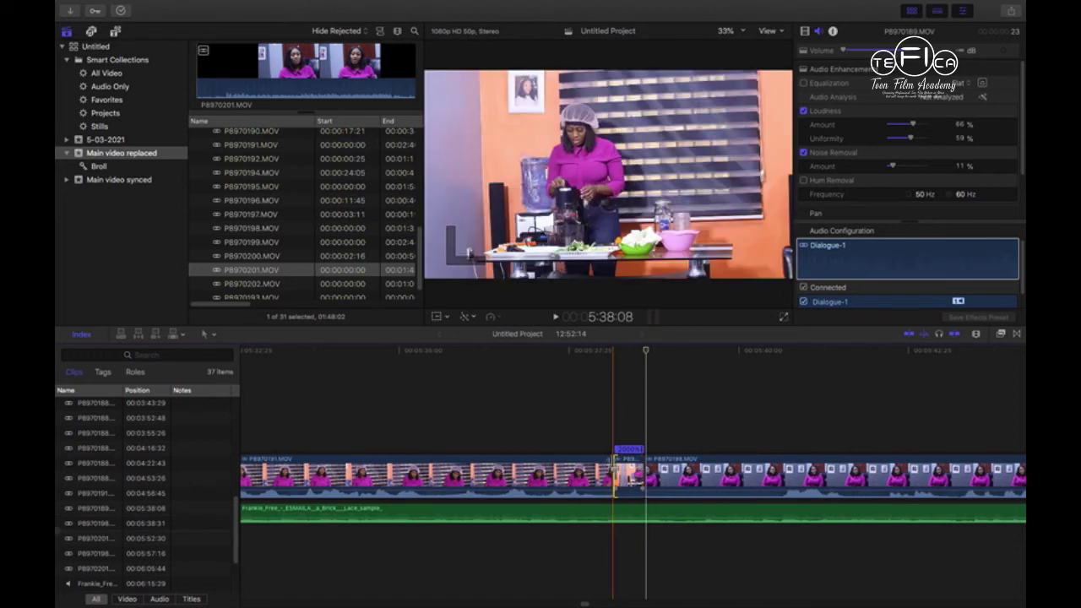
left_click_drag(615, 463, 597, 436)
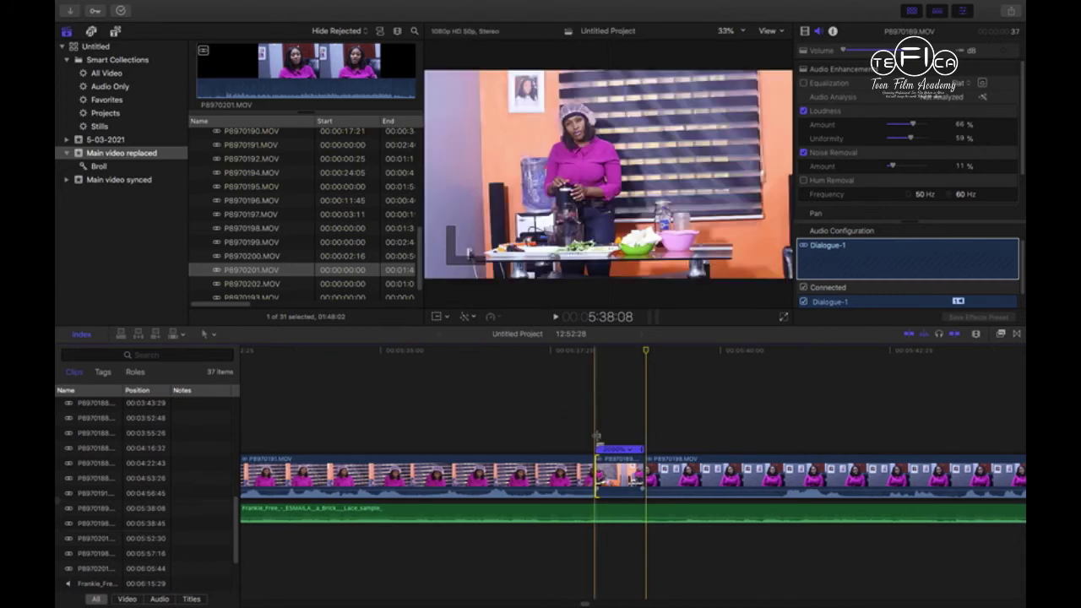
Move the cut between the two clips earlier, bringing the project to 12:52:38, and reopen the transitions browser.
left_click(583, 352)
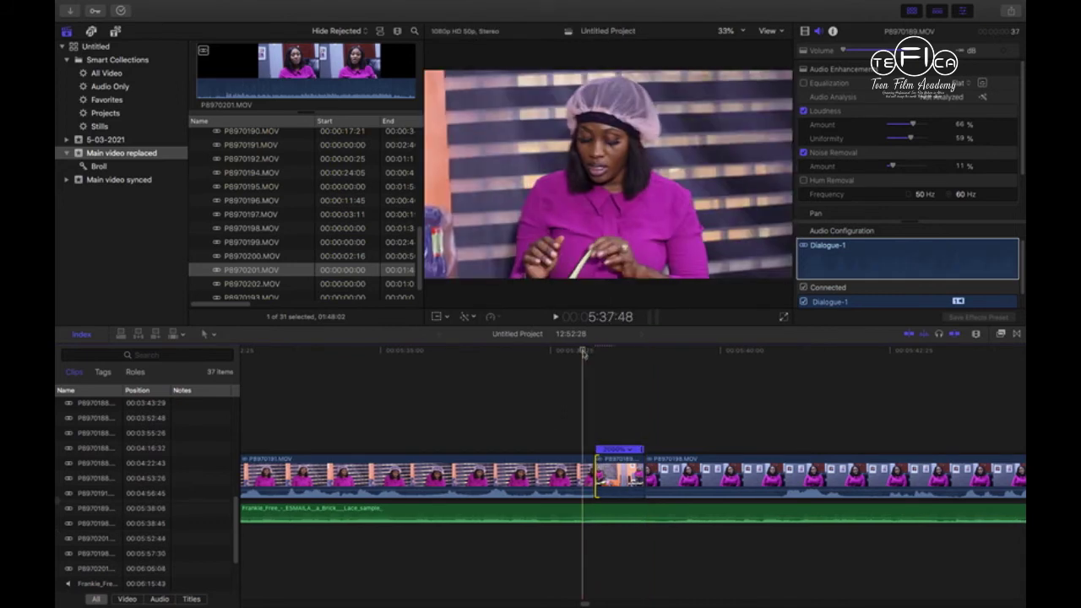
key("space")
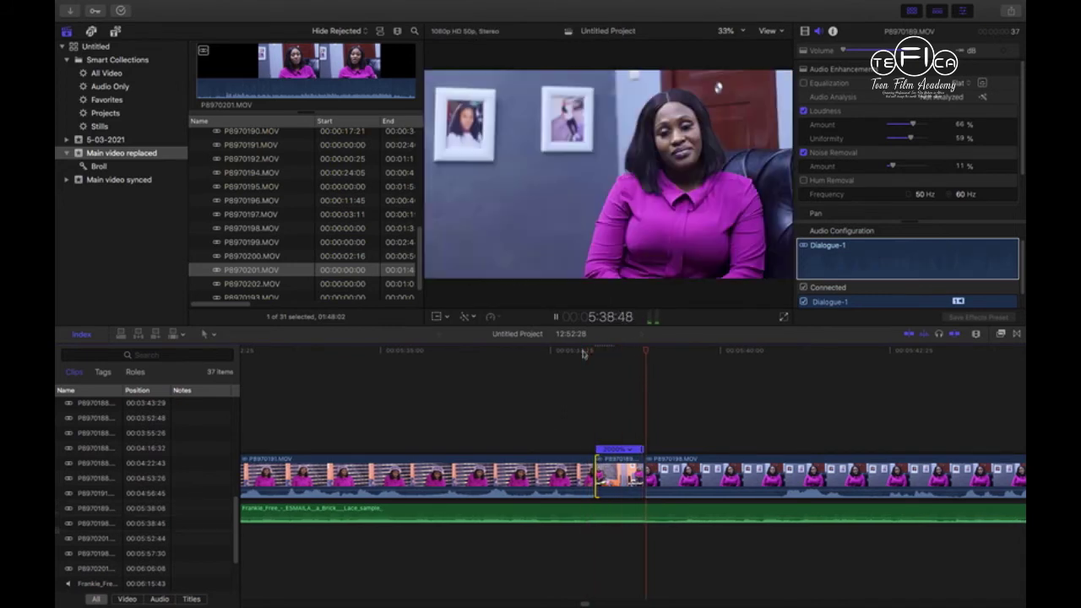
key("space")
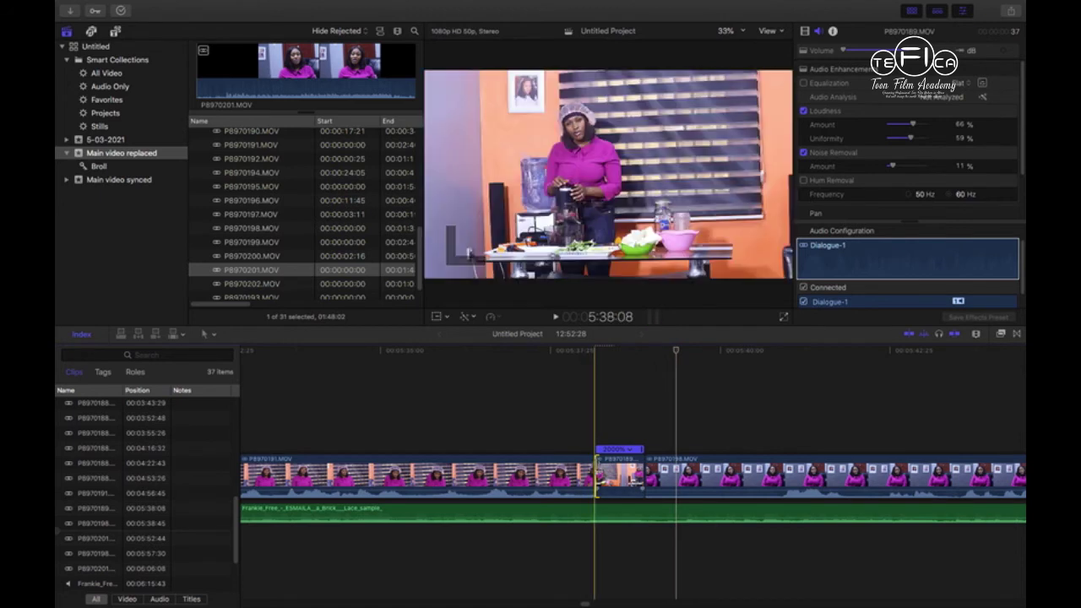
left_click_drag(595, 465, 582, 465)
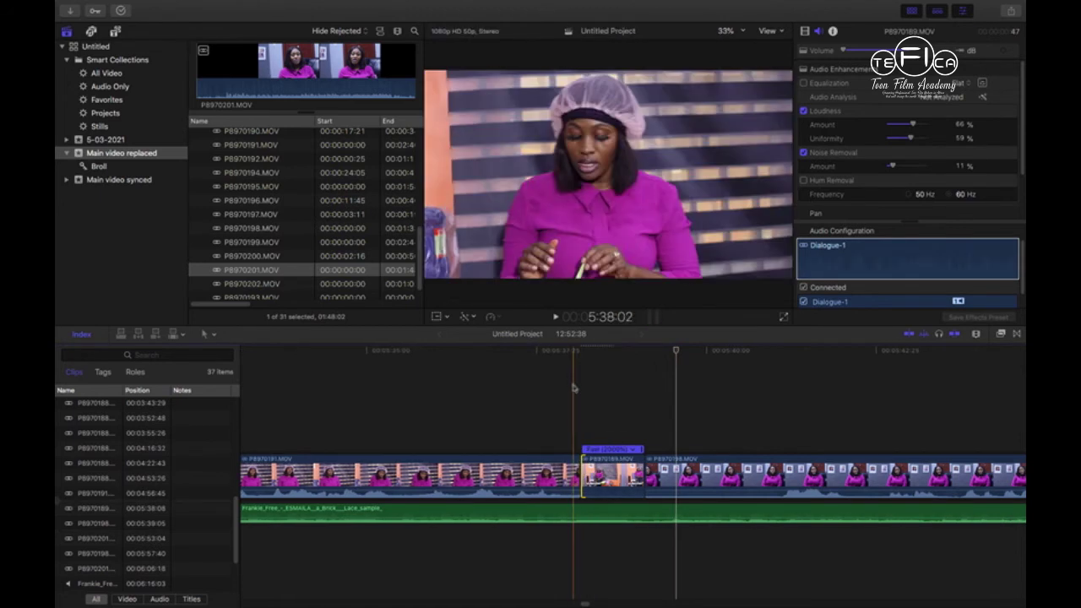
left_click(570, 370)
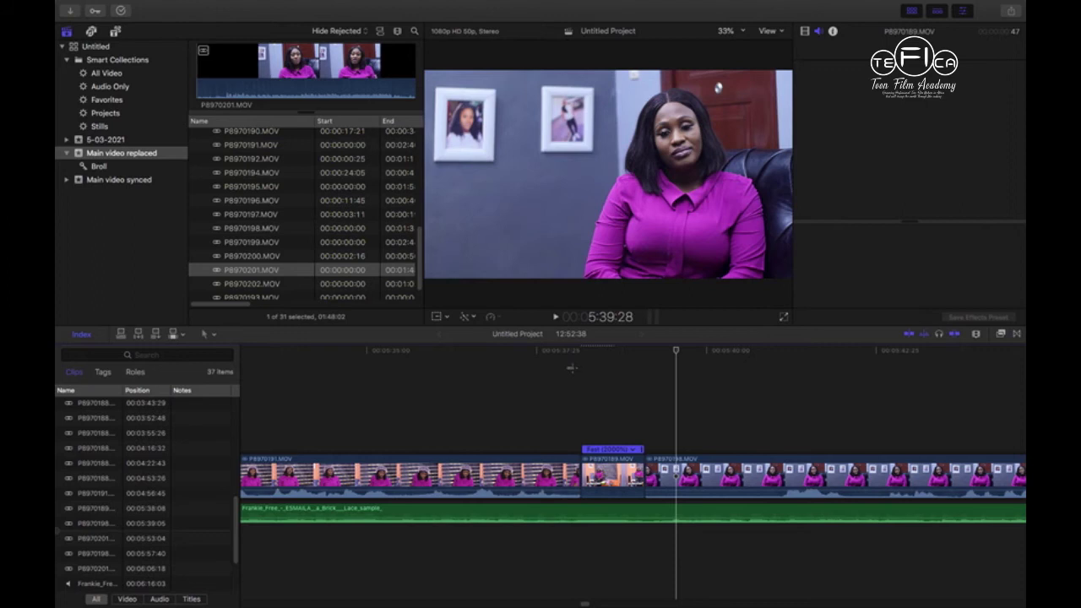
left_click(579, 355)
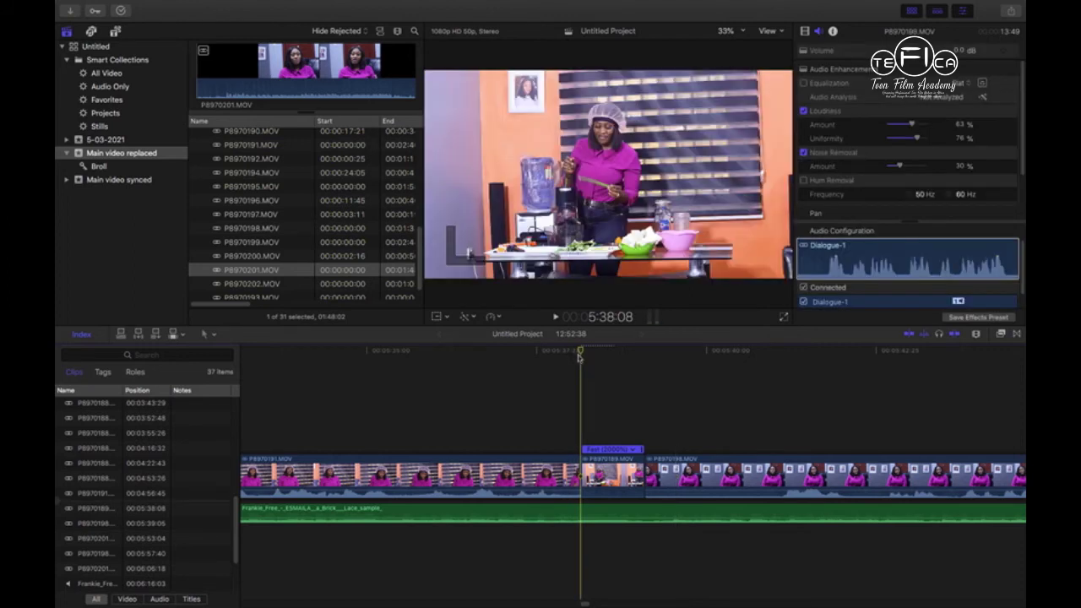
left_click_drag(585, 360, 615, 369)
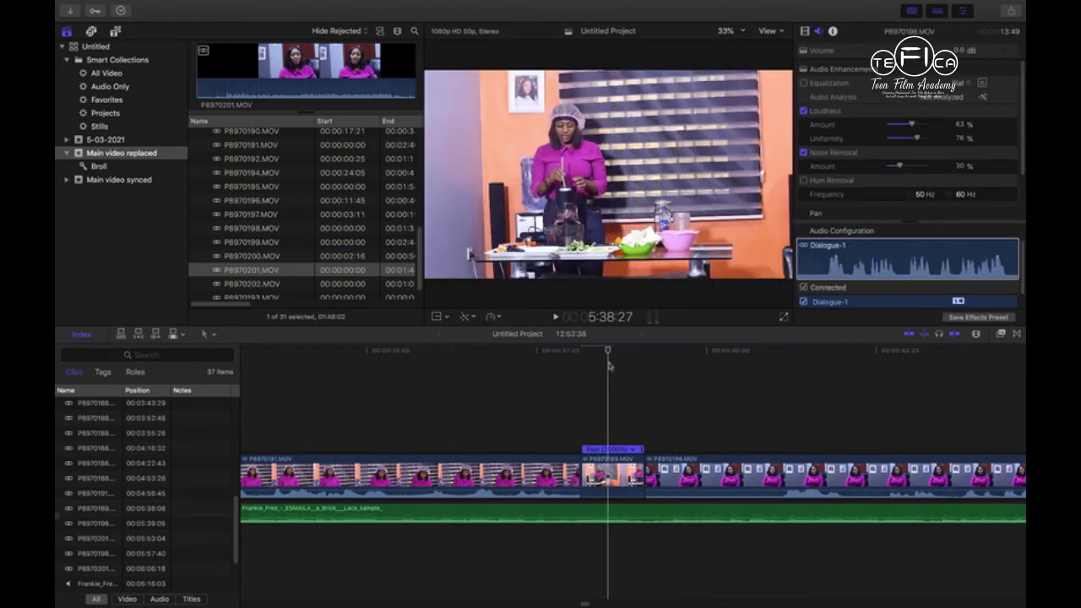
left_click_drag(616, 368, 631, 373)
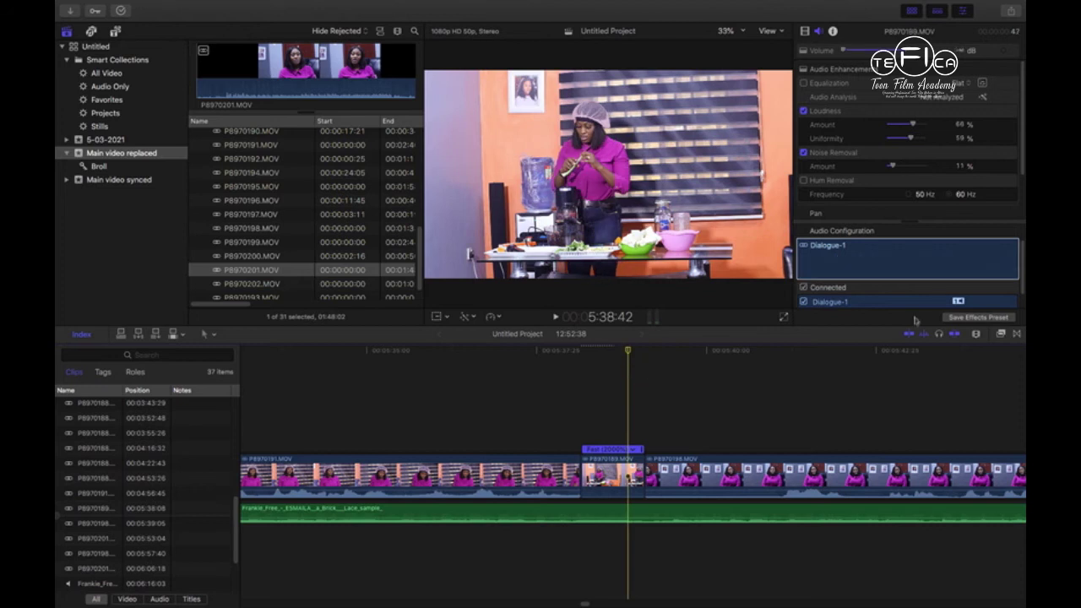
left_click(1017, 335)
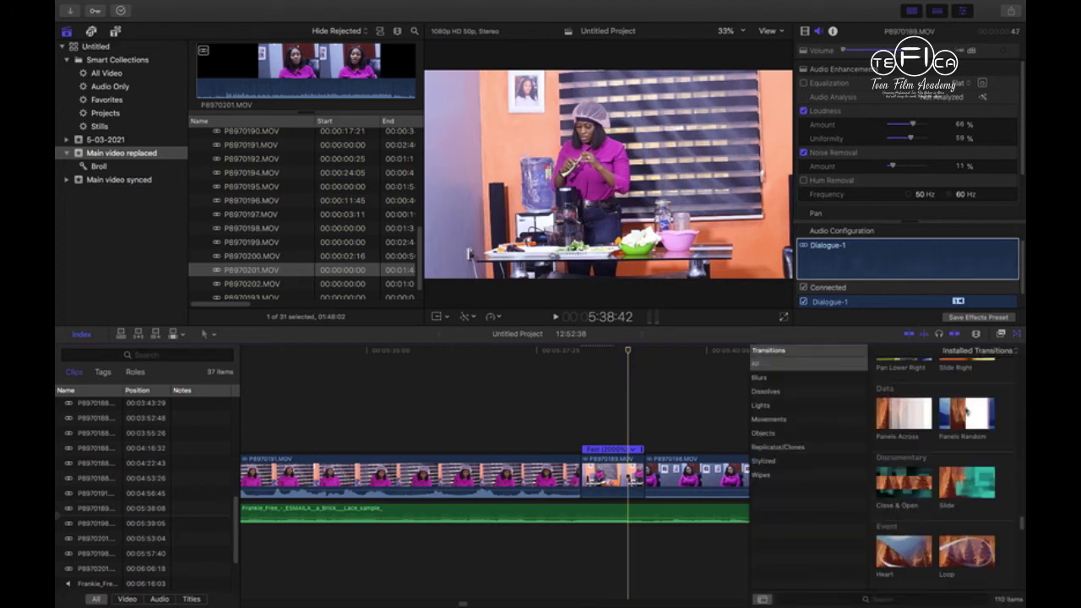
Trial a Slide transition on the sped-up clip's cut, then close the browser and delete it.
left_click_drag(970, 478, 646, 484)
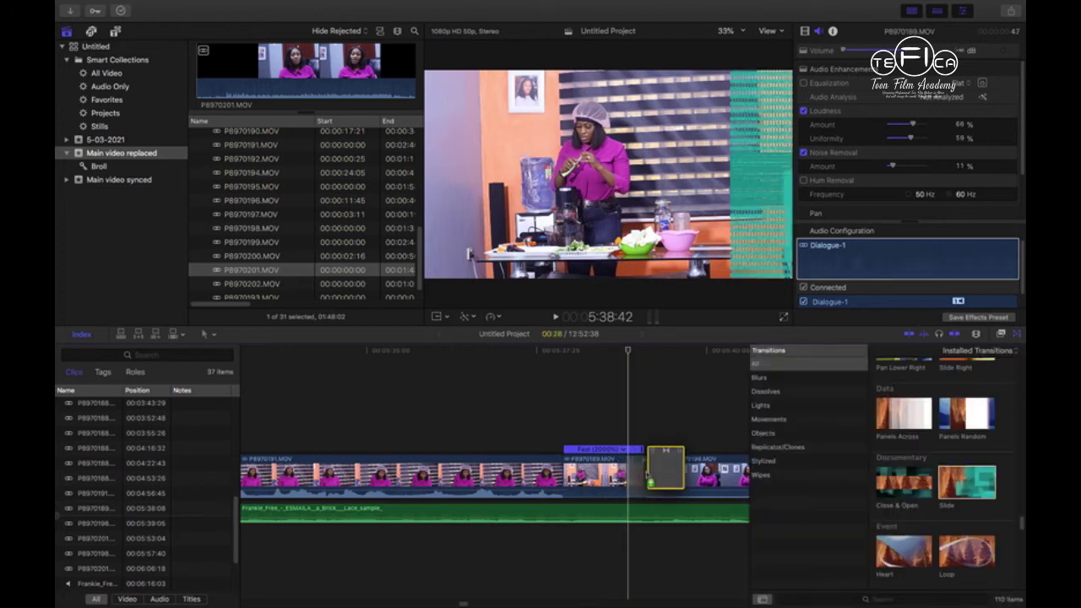
left_click_drag(646, 484, 646, 481)
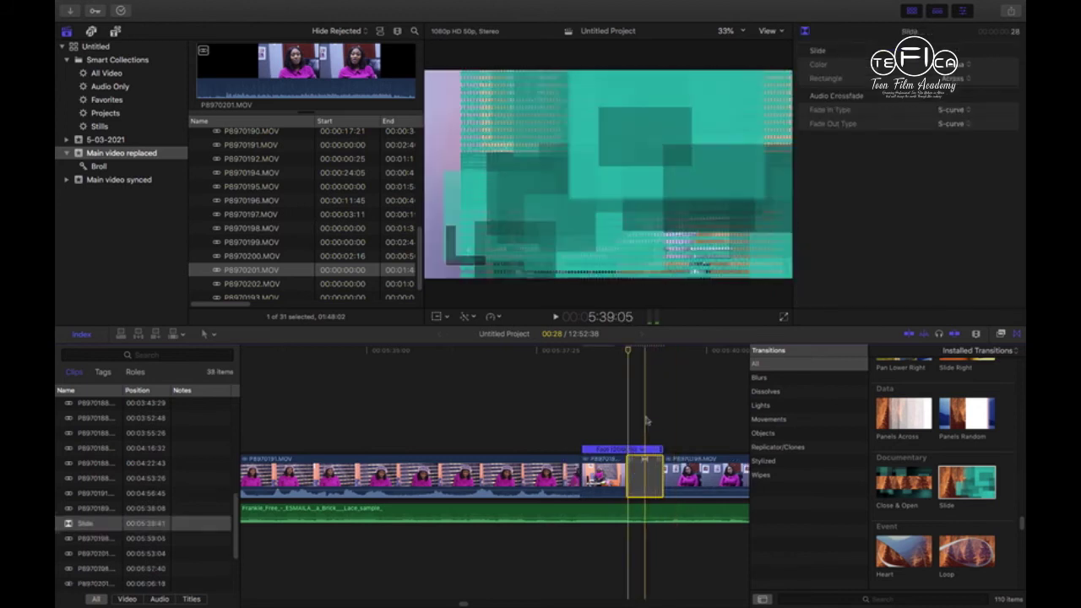
left_click_drag(630, 355, 660, 366)
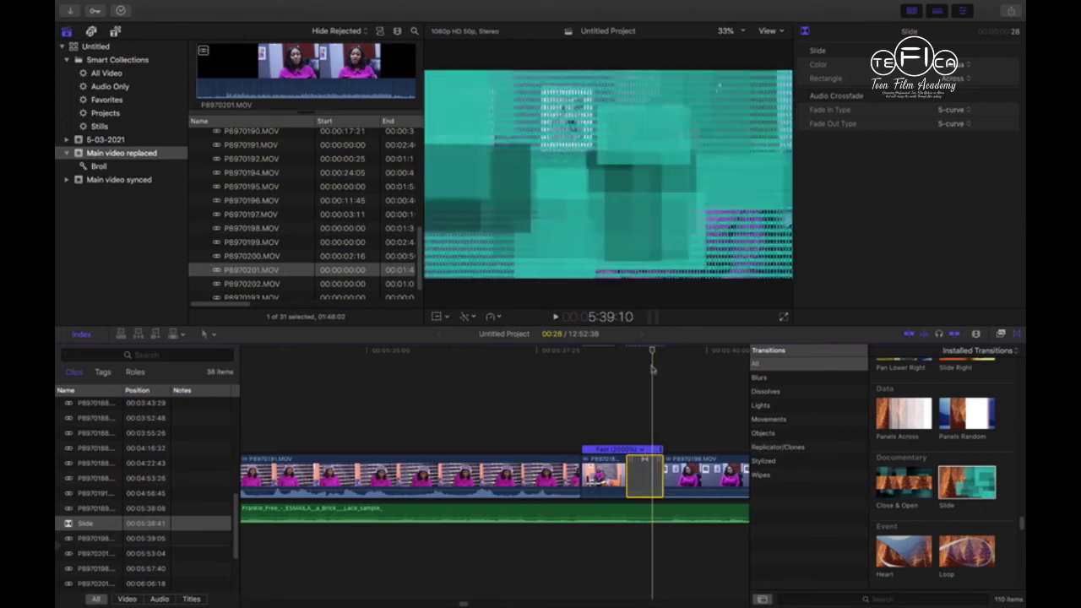
left_click_drag(663, 365, 574, 372)
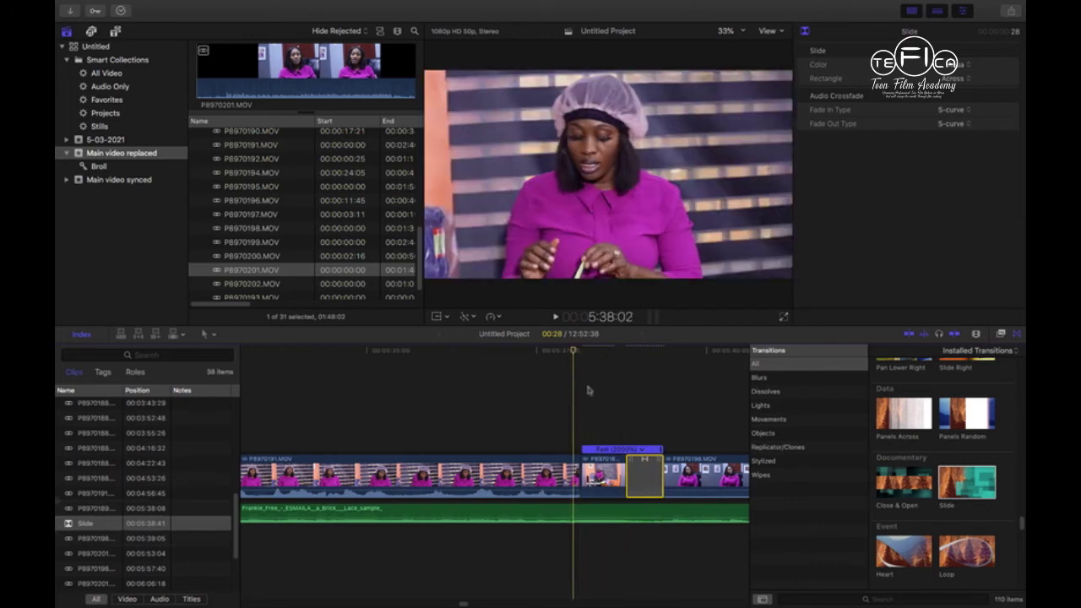
left_click_drag(653, 481, 647, 480)
left_click(1019, 335)
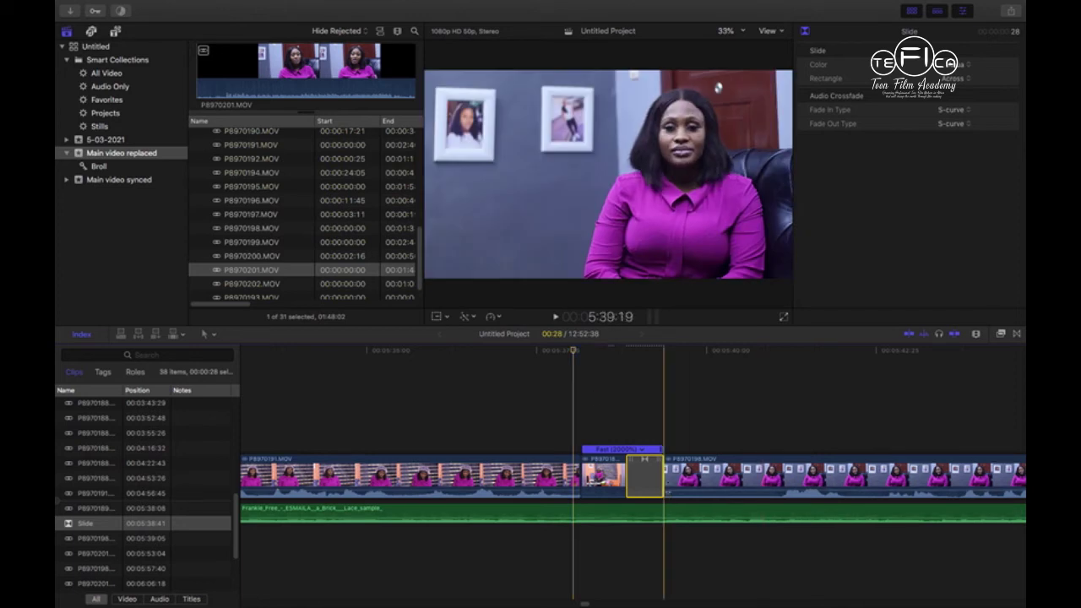
key("Delete")
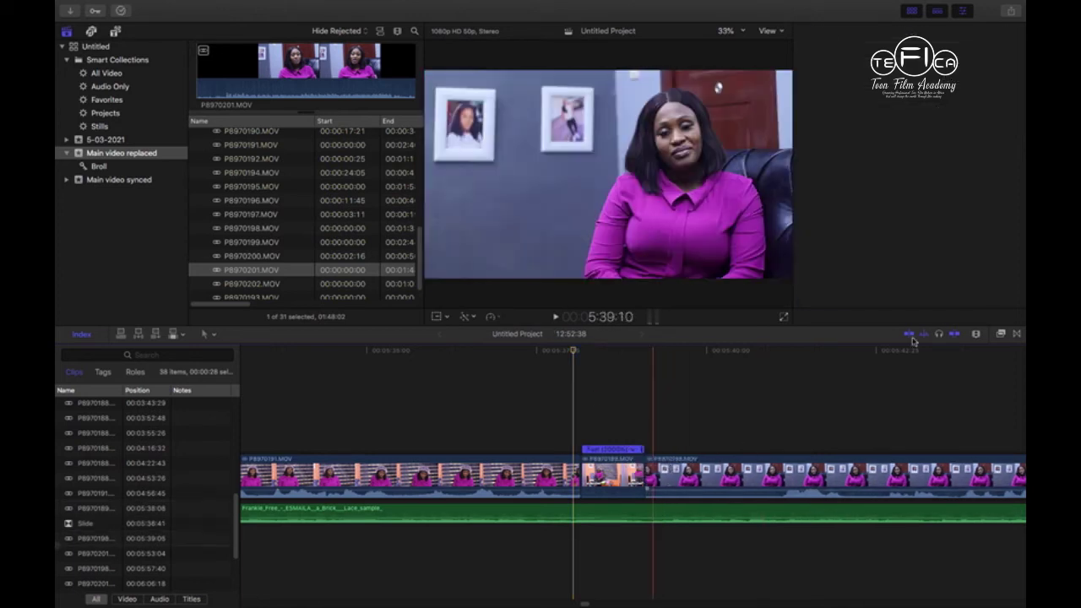
Drop Slide on the cut again, shorten it from its left edge, then delete it.
left_click(1018, 335)
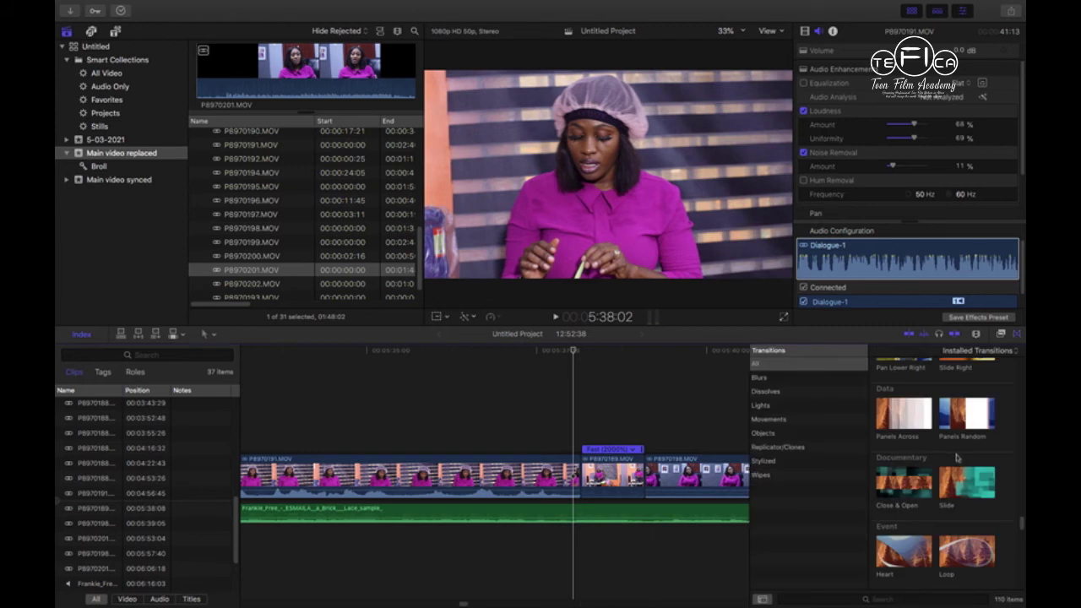
left_click_drag(953, 488, 696, 487)
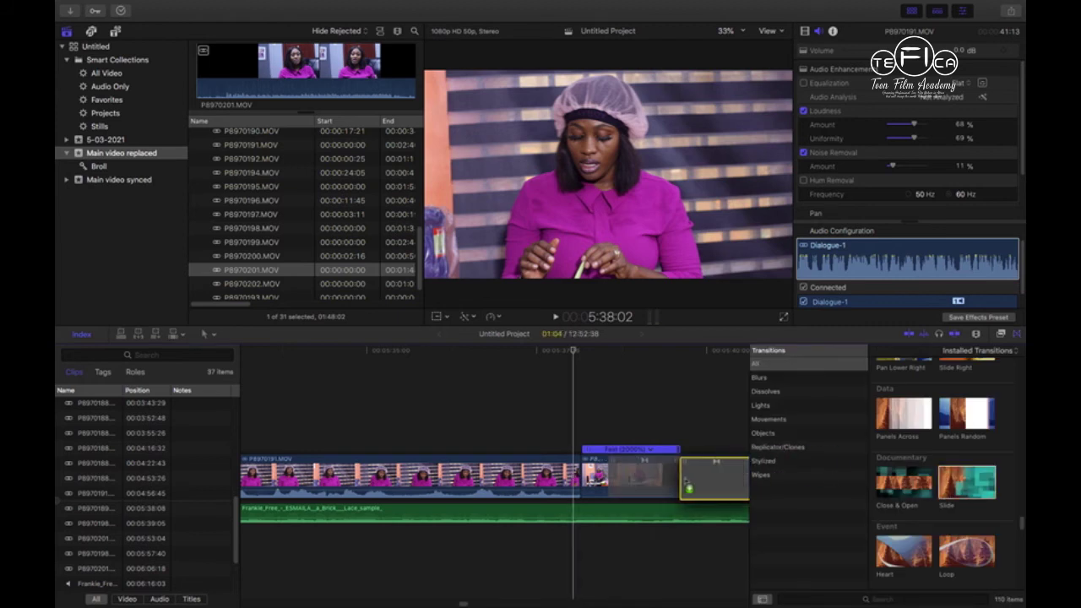
left_click_drag(696, 487, 686, 480)
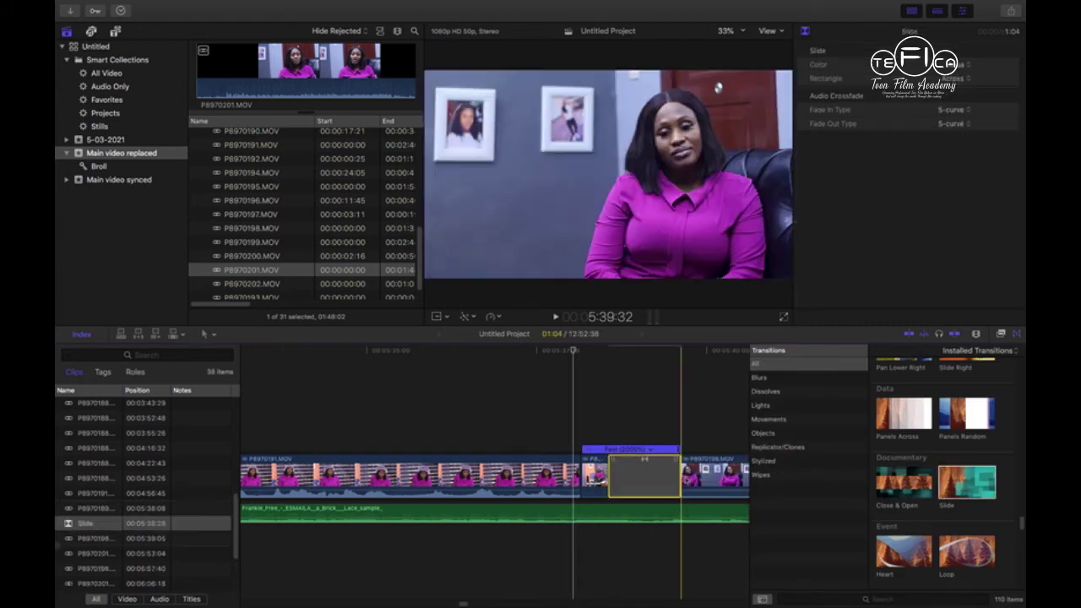
left_click(618, 463)
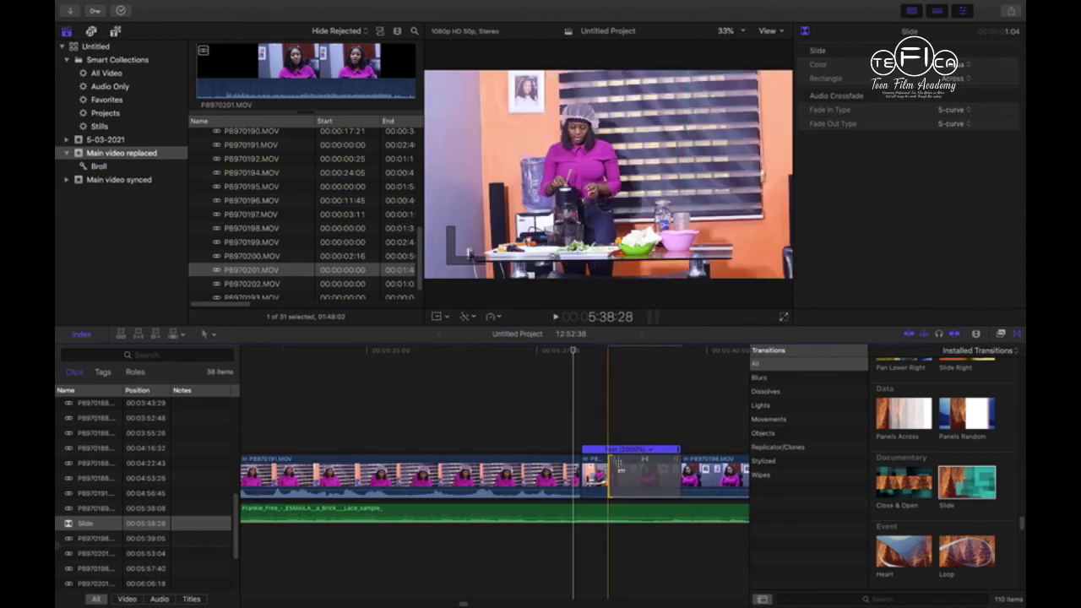
left_click_drag(626, 464, 644, 464)
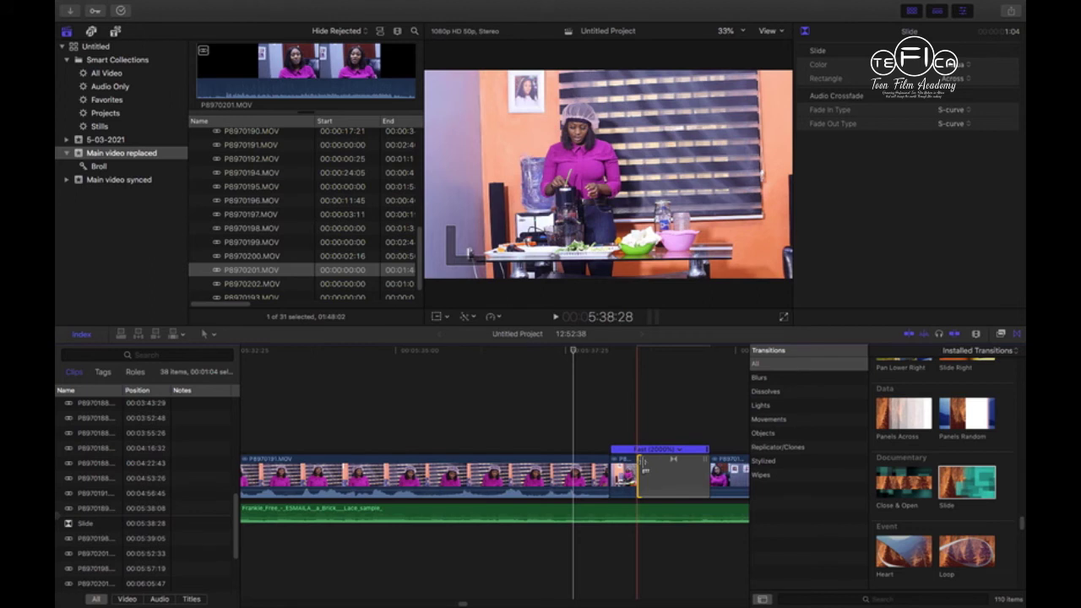
left_click(657, 472)
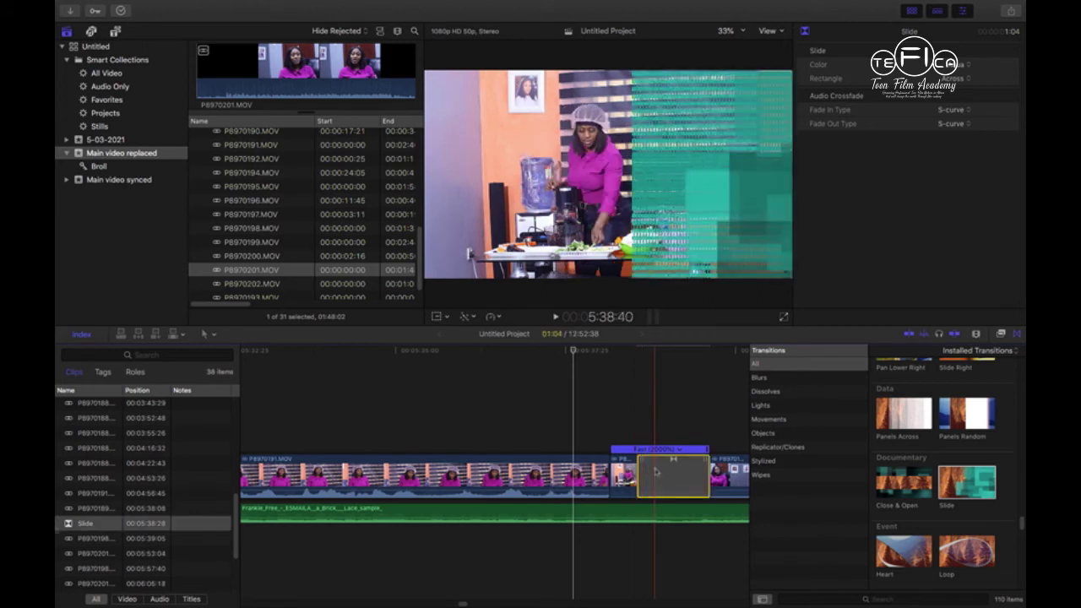
key("Delete")
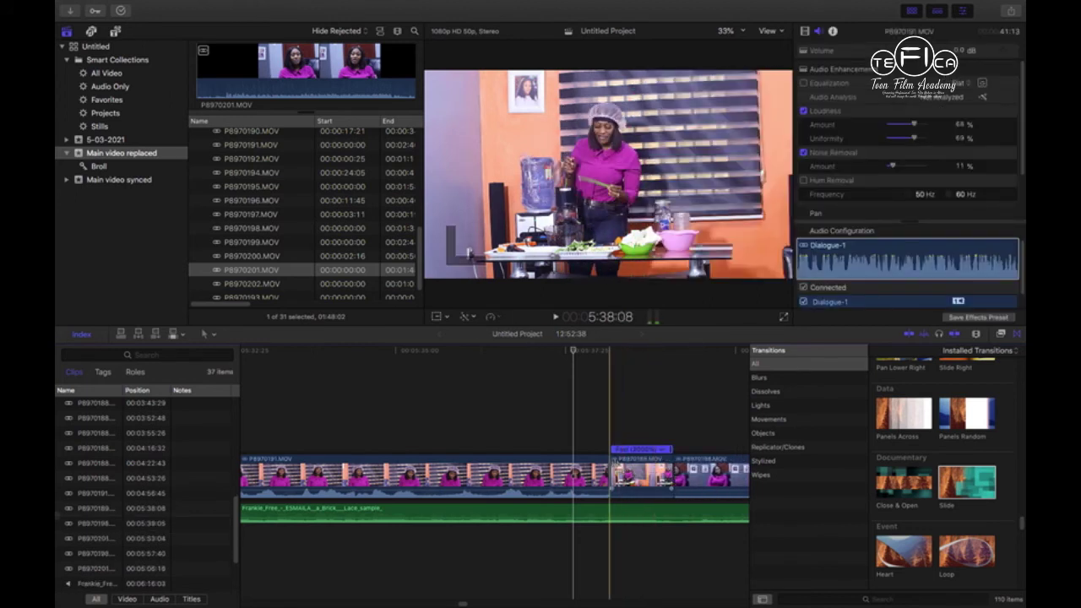
Extend the sped-up clip's start earlier and scrub through it.
left_click_drag(610, 474, 592, 473)
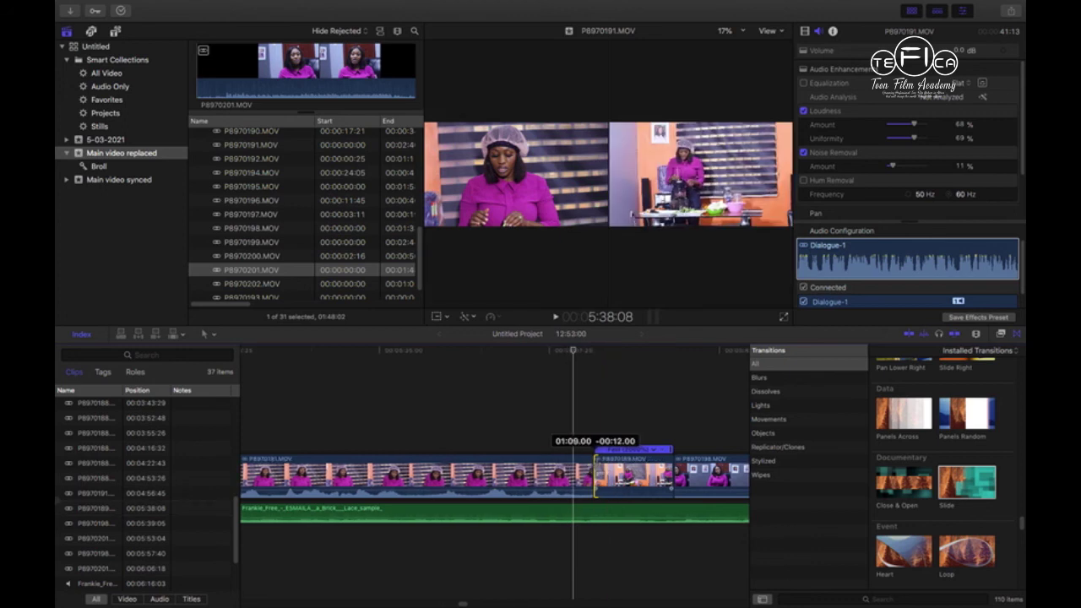
left_click(582, 353)
left_click_drag(582, 353, 648, 363)
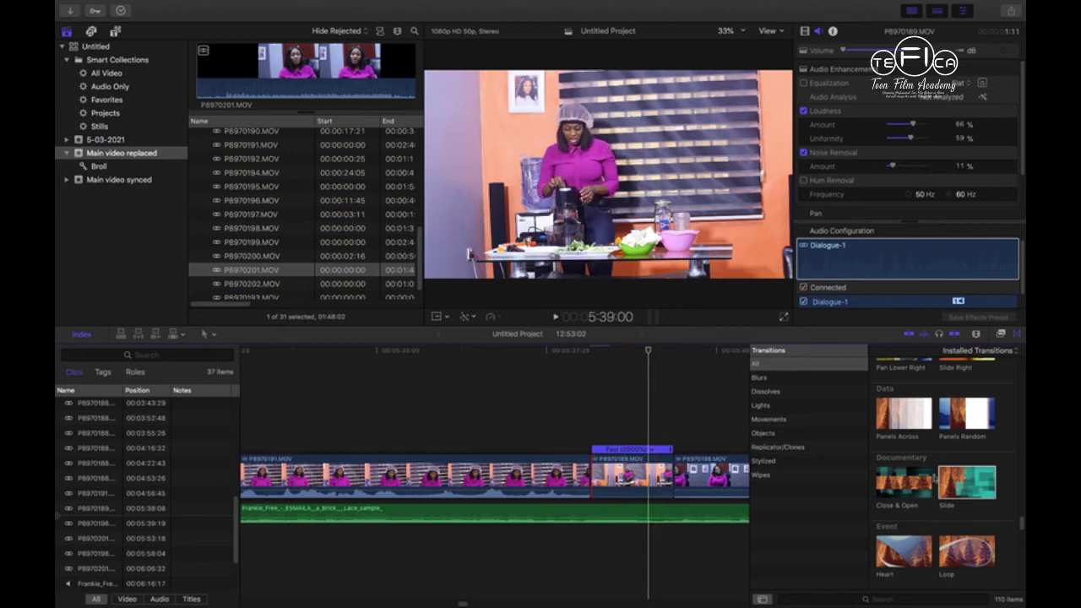
Add Slide at the clip's end and lengthen it to start at 5:39:06 (project 12:53:02).
left_click_drag(967, 482, 691, 477)
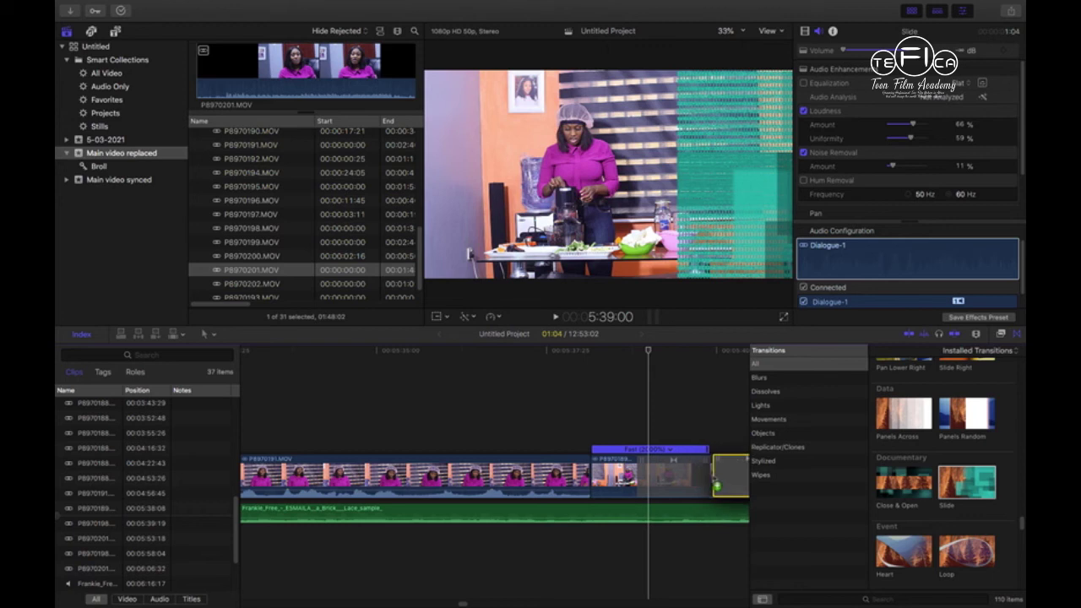
left_click_drag(691, 477, 724, 478)
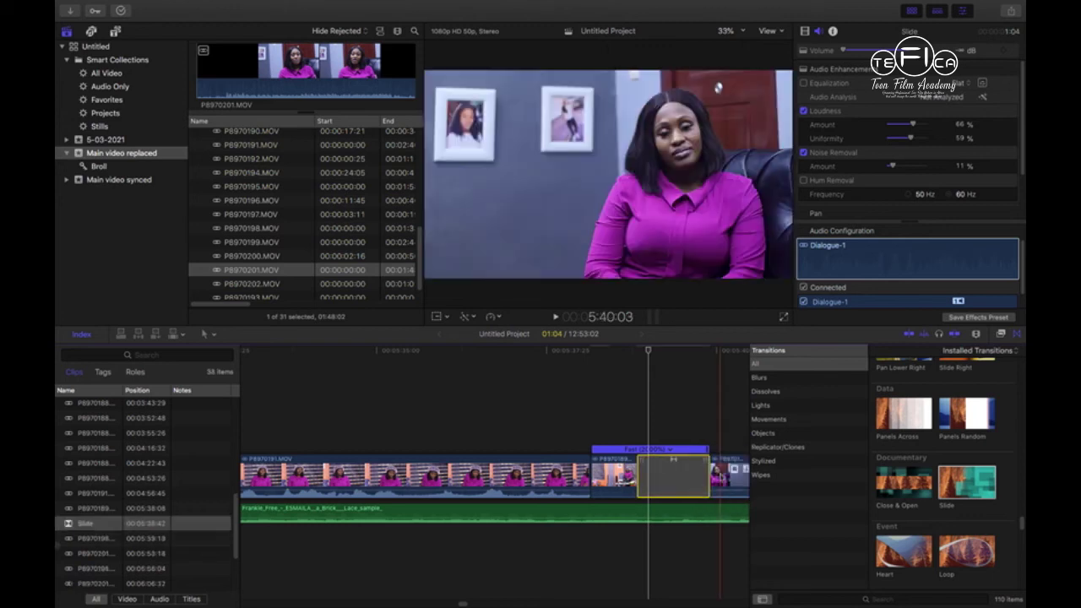
left_click(567, 362)
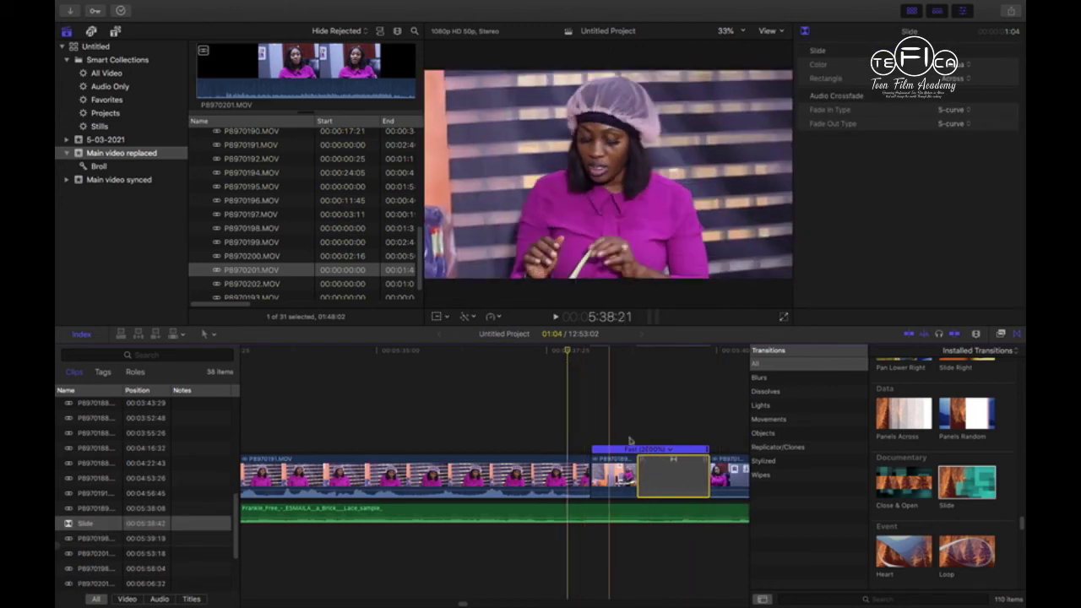
left_click_drag(676, 465, 688, 463)
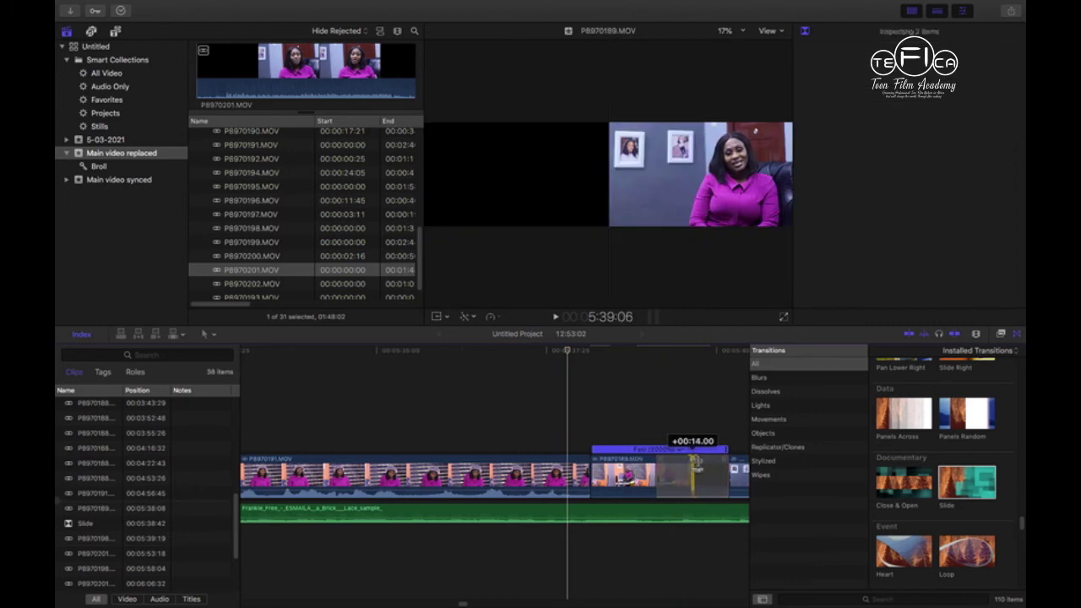
left_click_drag(688, 463, 693, 463)
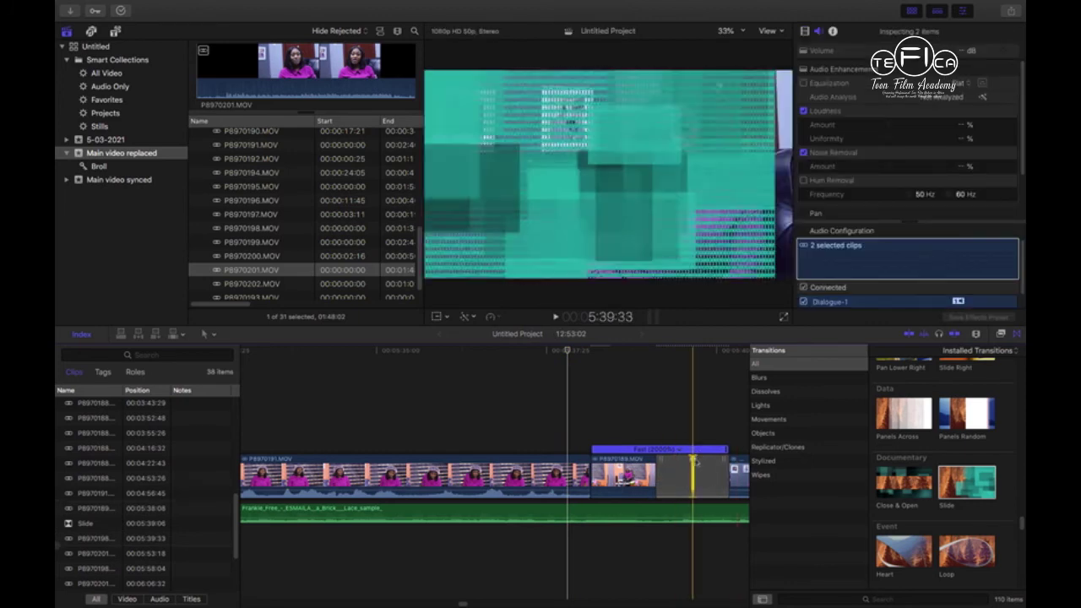
left_click_drag(692, 465, 724, 463)
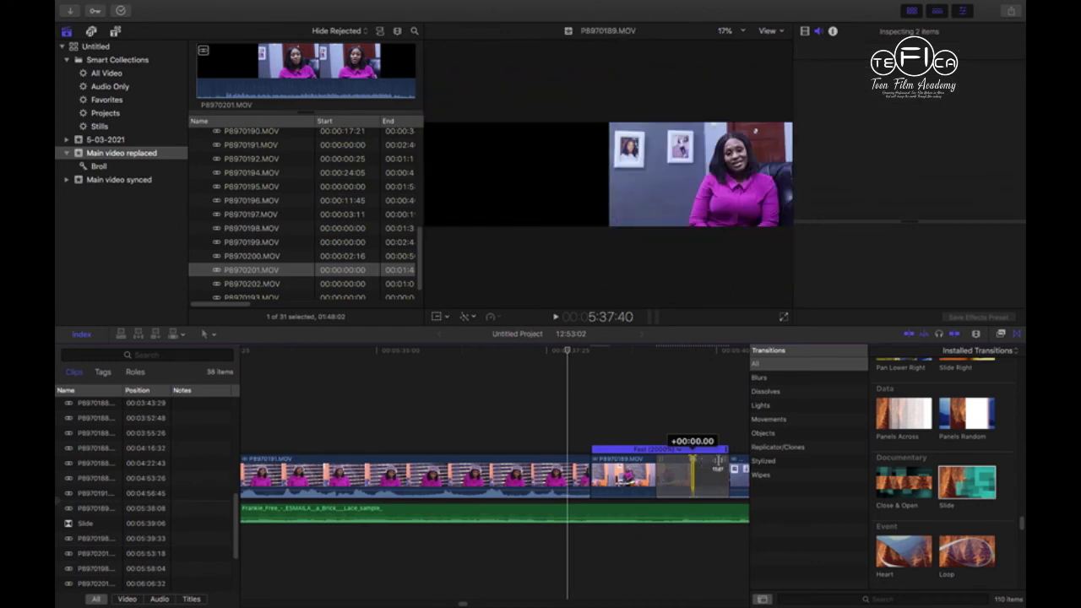
left_click_drag(724, 463, 724, 464)
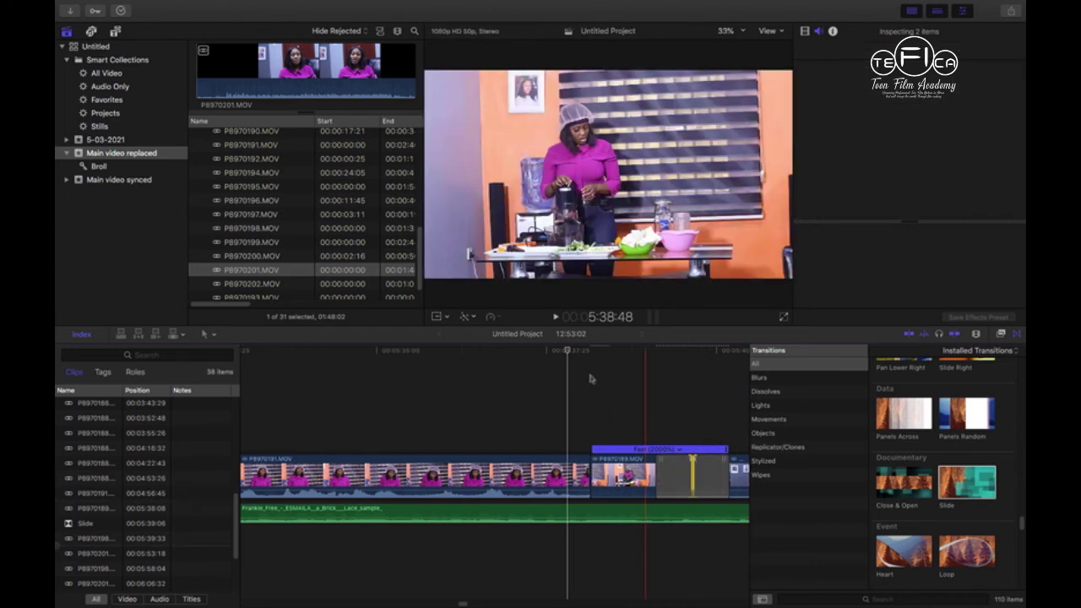
Close the Transitions browser so the timeline with the Slide transition spans the full width.
left_click(1017, 333)
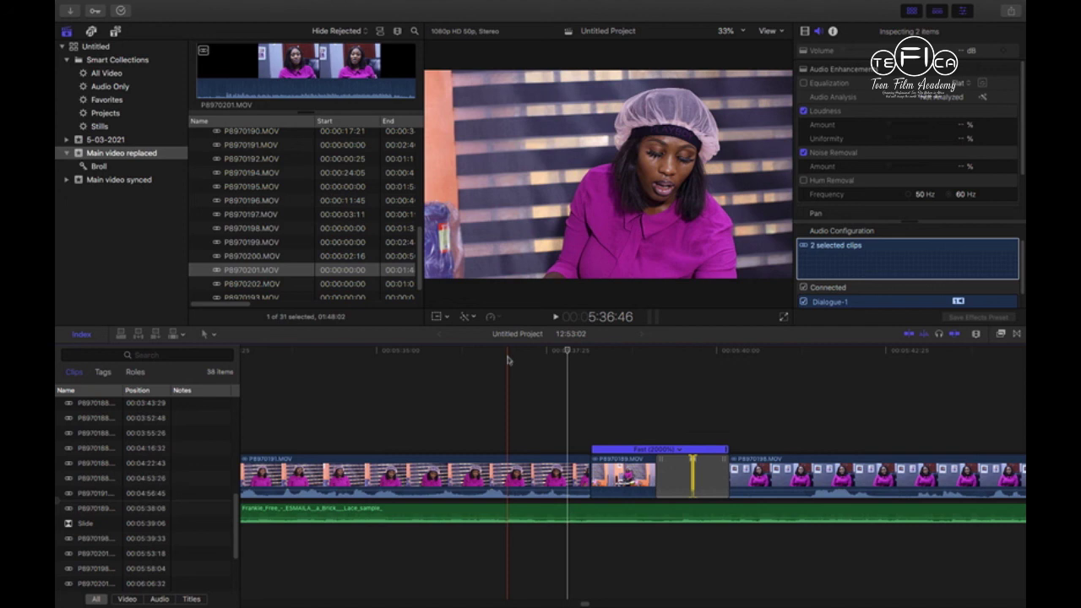
Review the join, then trim the 2000% Fast clip so the Slide transition starts at 5:38:48.
left_click(507, 360)
key("space")
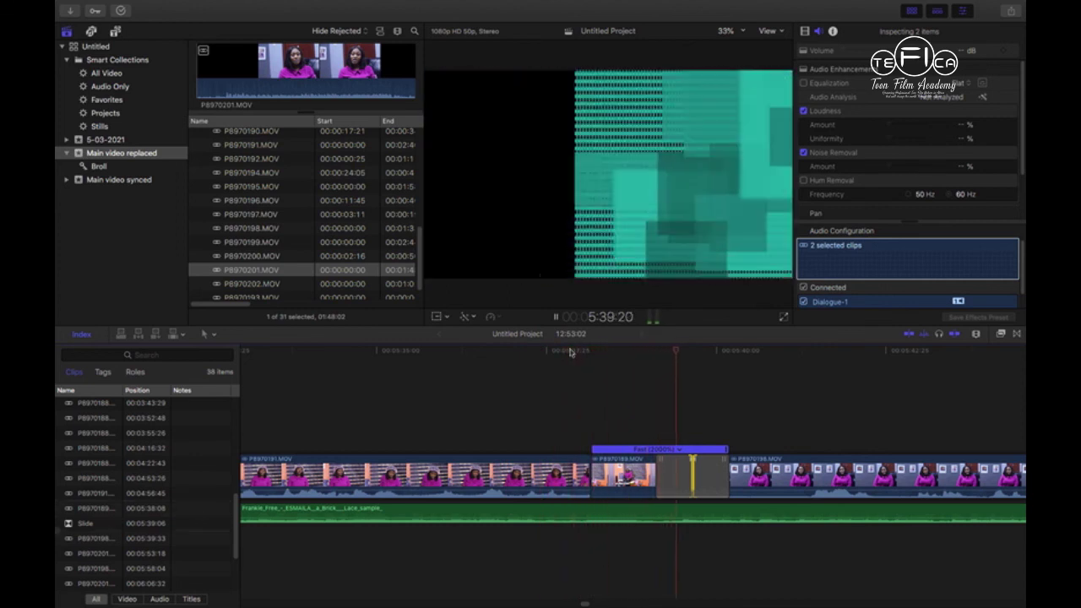
key("space")
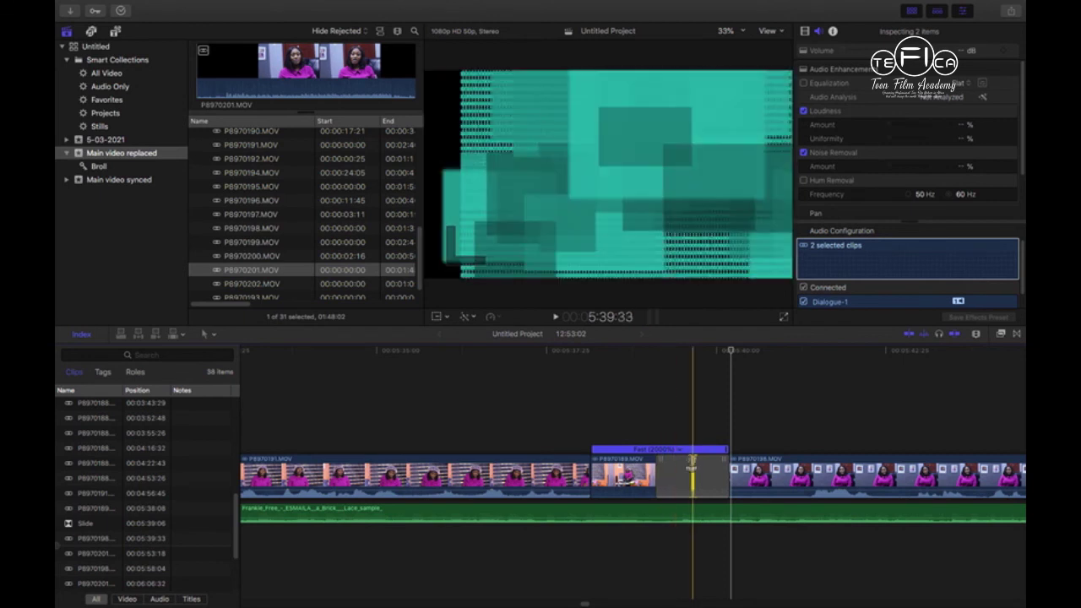
key("super+z")
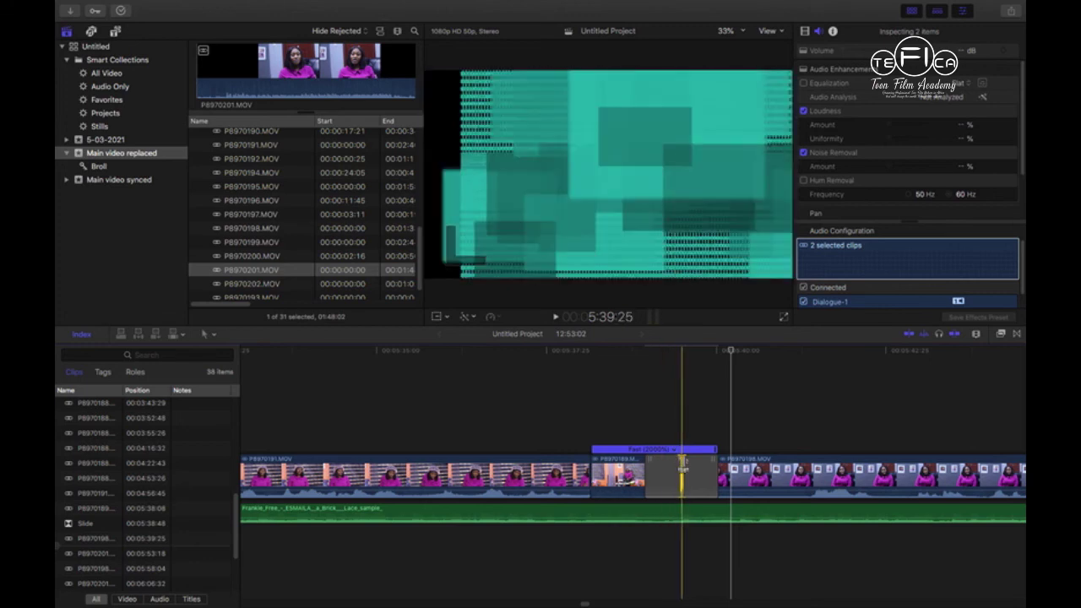
left_click(649, 390)
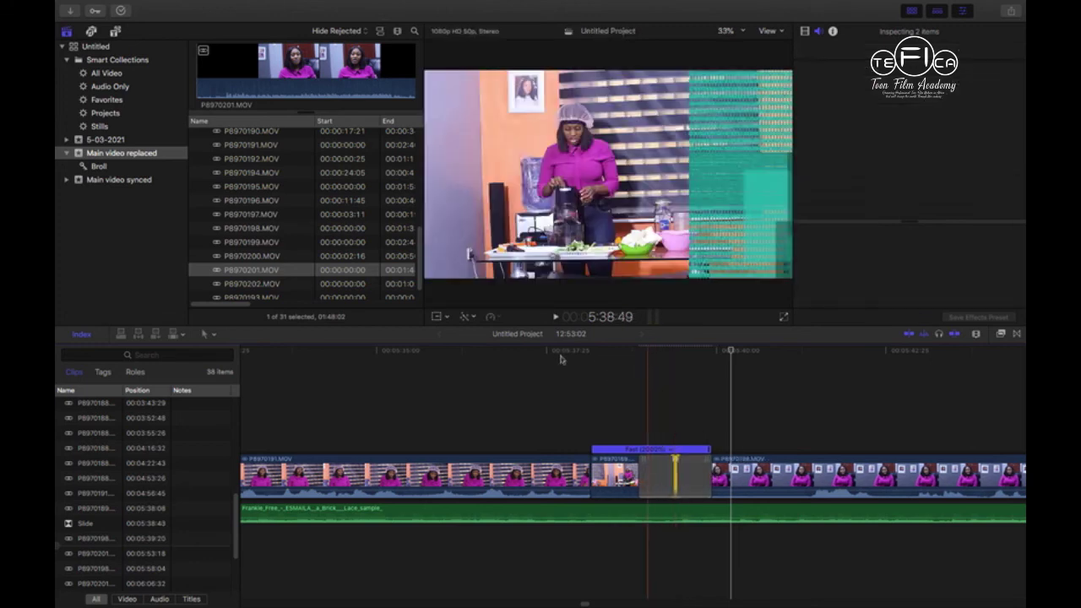